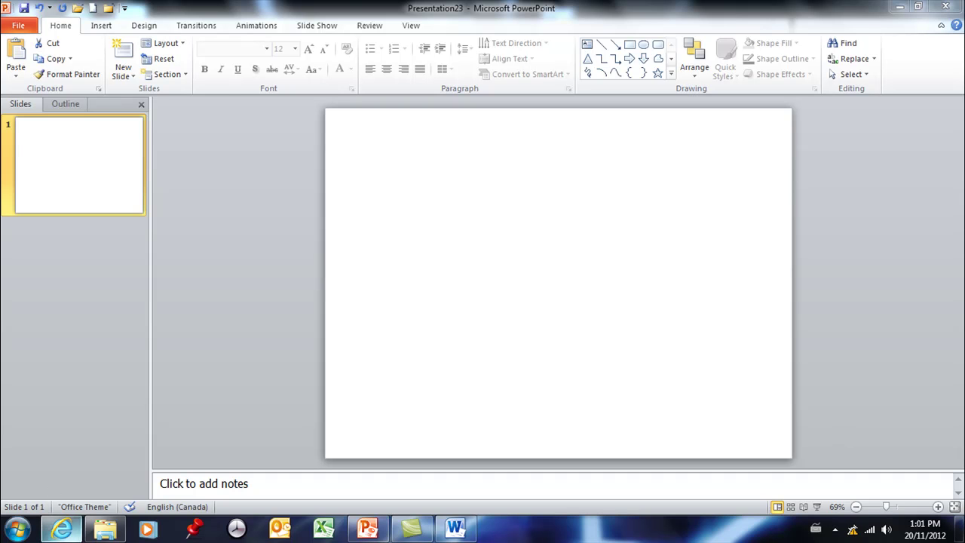
Step: Copy the whole Typical Expenses table from the 36RAISE Word document and paste it onto the blank PowerPoint slide
{"action": "left_click", "coordinate": [472, 527]}
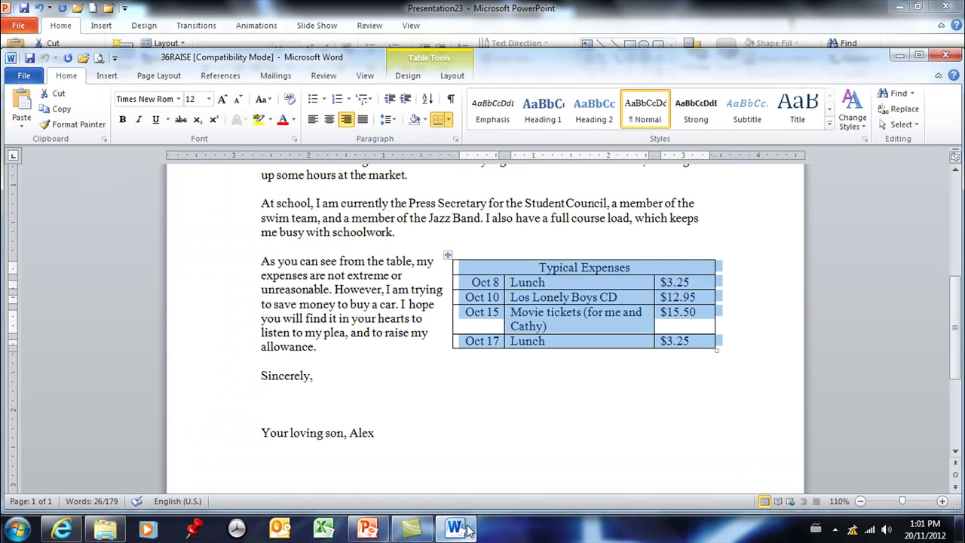
{"action": "left_click", "coordinate": [739, 404]}
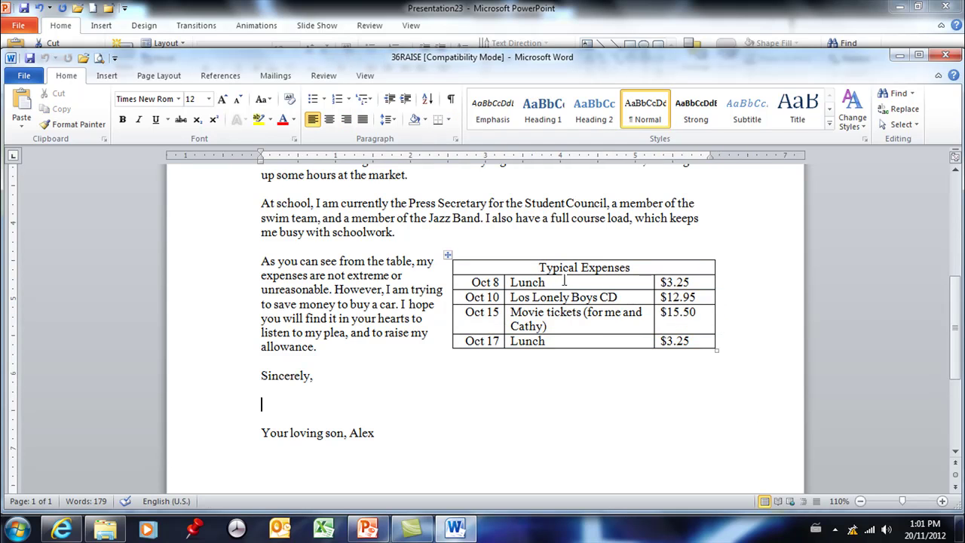
{"action": "left_click", "coordinate": [445, 256]}
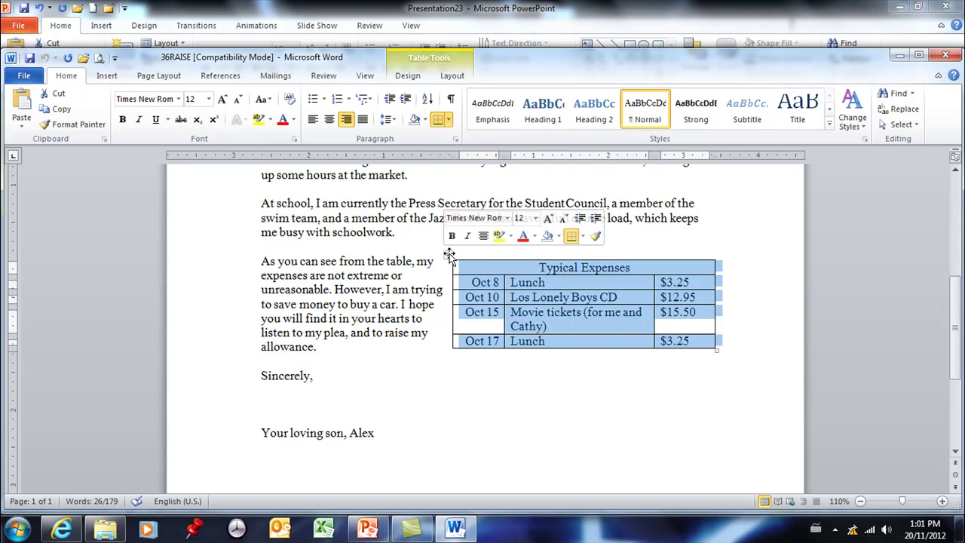
{"action": "left_click", "coordinate": [64, 109]}
{"action": "left_click", "coordinate": [367, 530]}
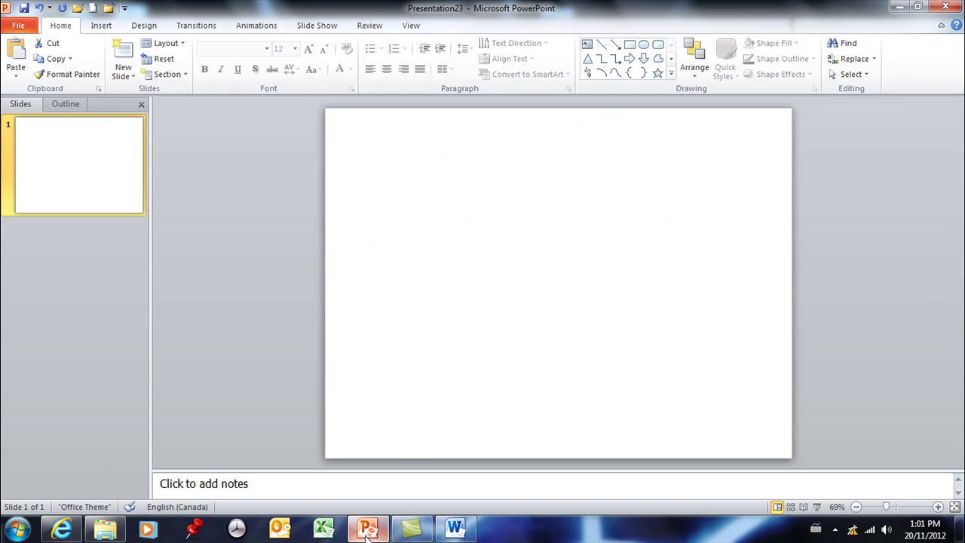
{"action": "left_click", "coordinate": [15, 56]}
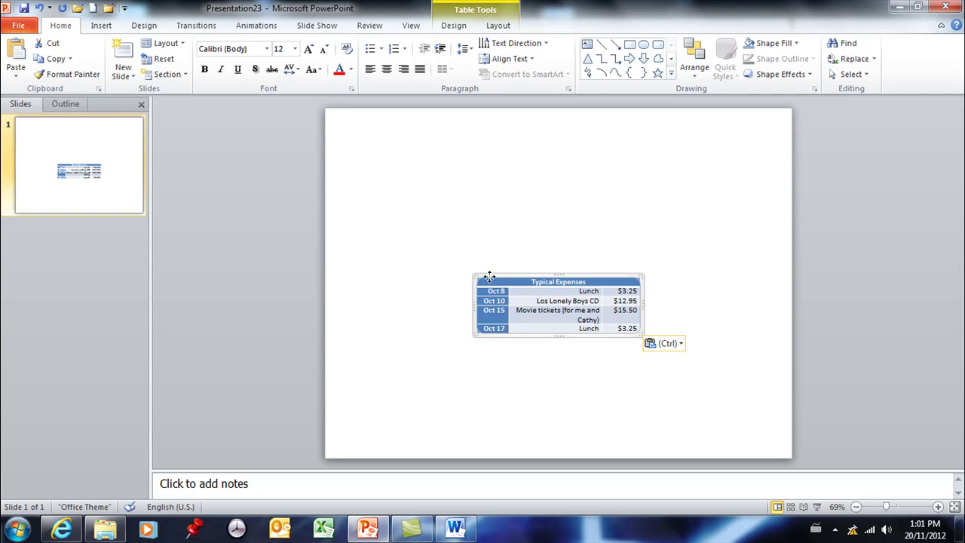
Step: Move the pasted table toward the slide's upper left, enlarge it from its corner, and undo the enlargement
{"action": "left_click_drag", "start_coordinate": [489, 277], "coordinate": [414, 150]}
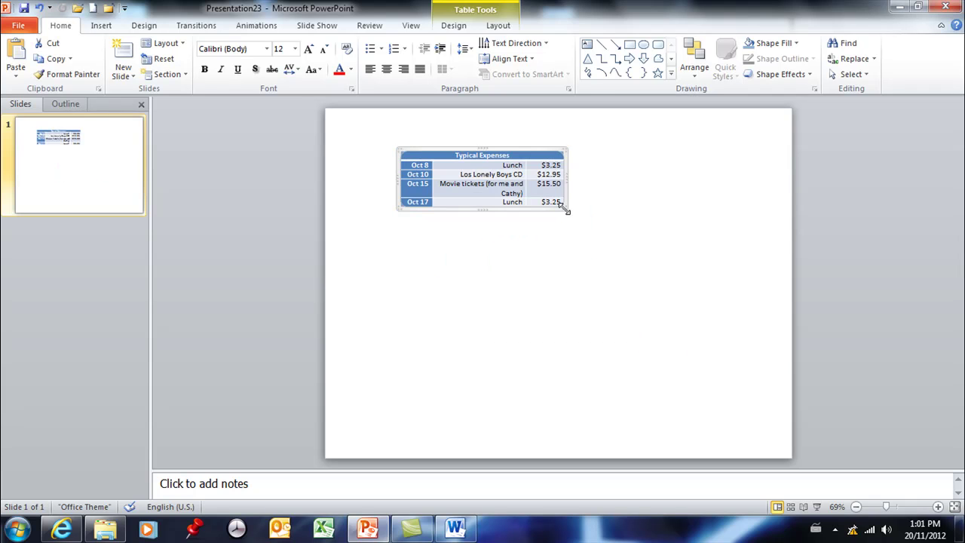
{"action": "left_click_drag", "start_coordinate": [565, 210], "coordinate": [651, 300]}
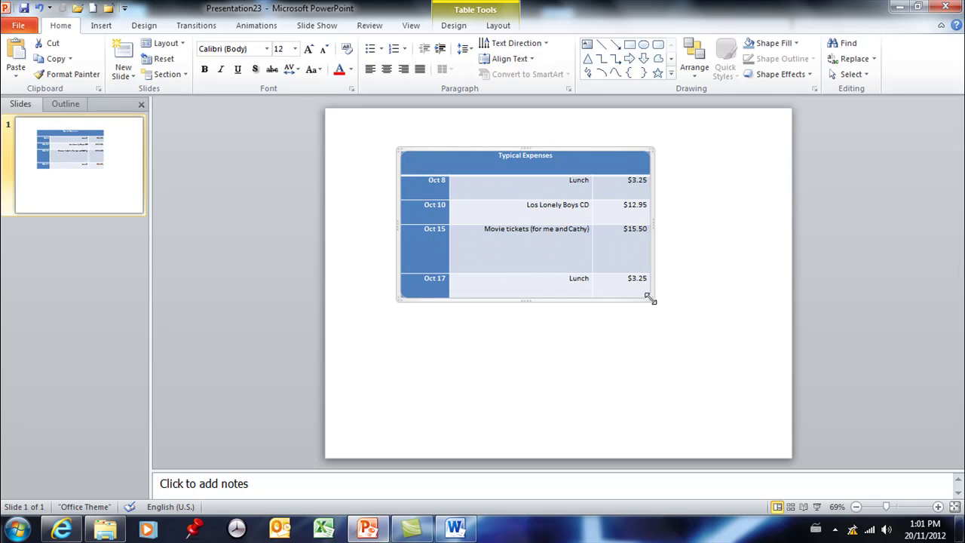
{"action": "left_click", "coordinate": [40, 8]}
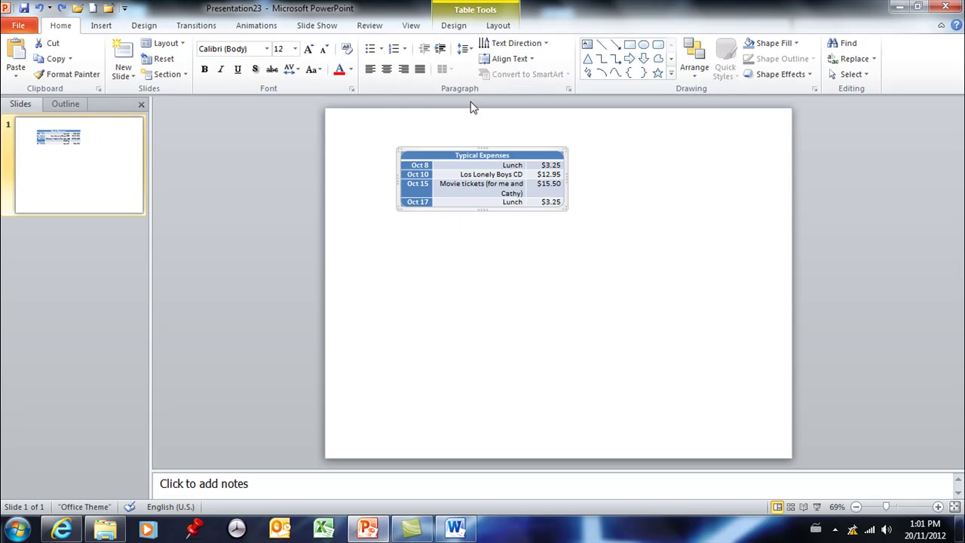
Step: Apply the table style without fill or gridlines to the Typical Expenses table
{"action": "left_click", "coordinate": [461, 26]}
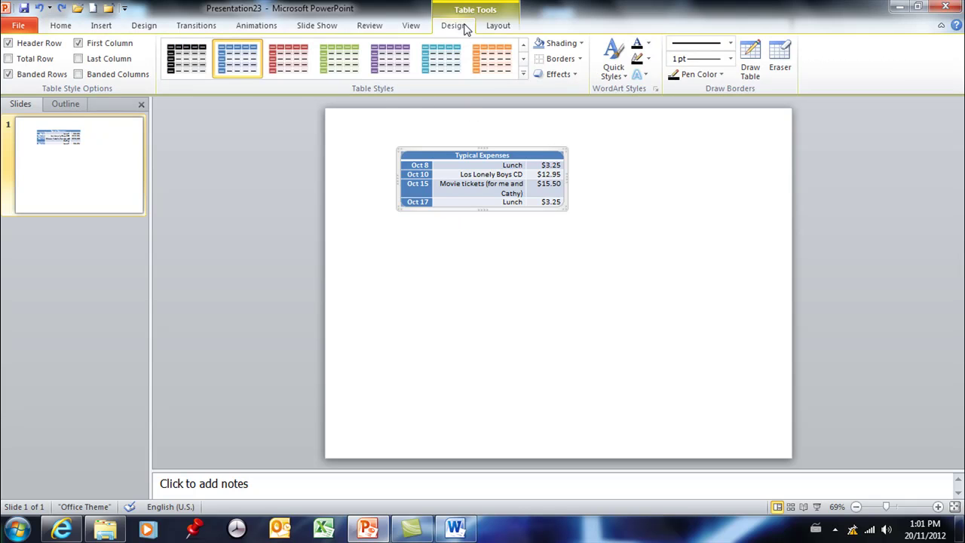
{"action": "left_click", "coordinate": [524, 47]}
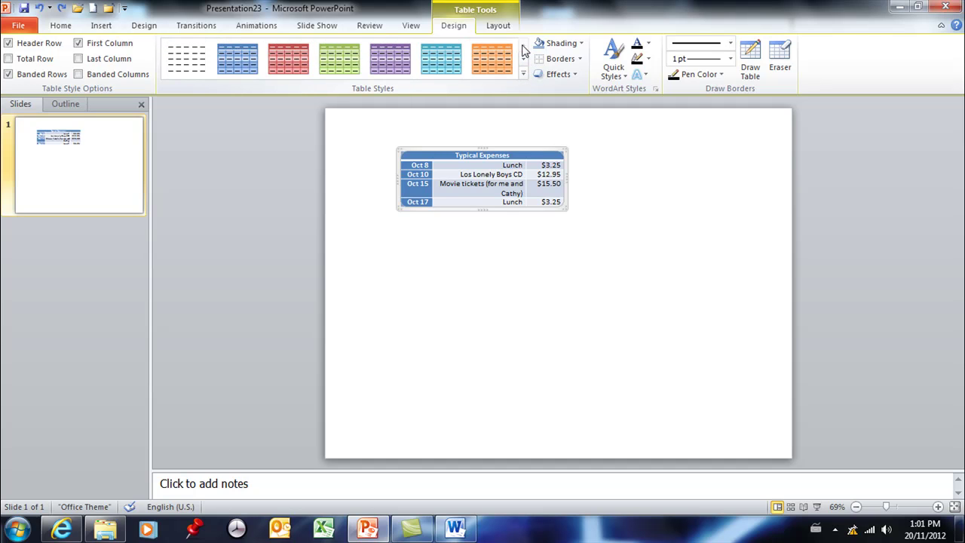
{"action": "left_click", "coordinate": [195, 60]}
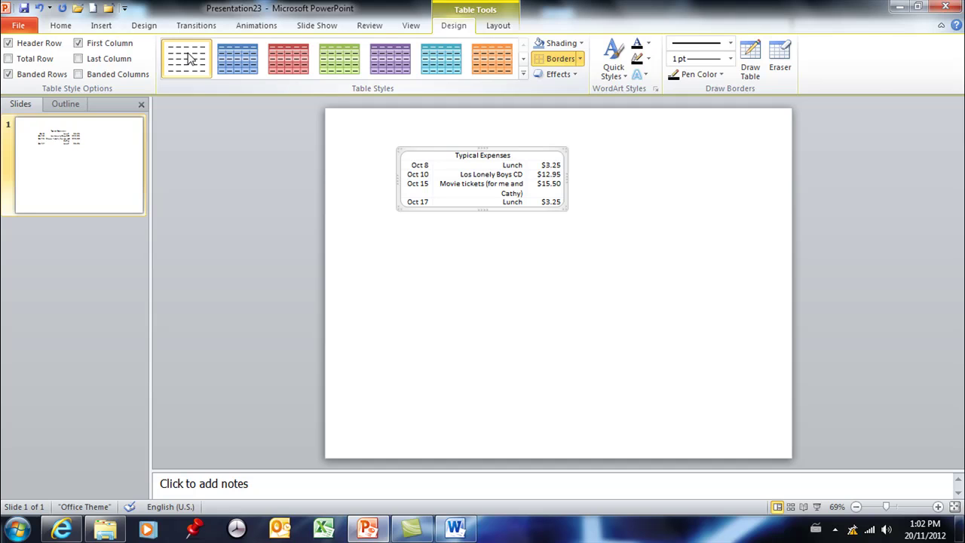
{"action": "left_click", "coordinate": [676, 254]}
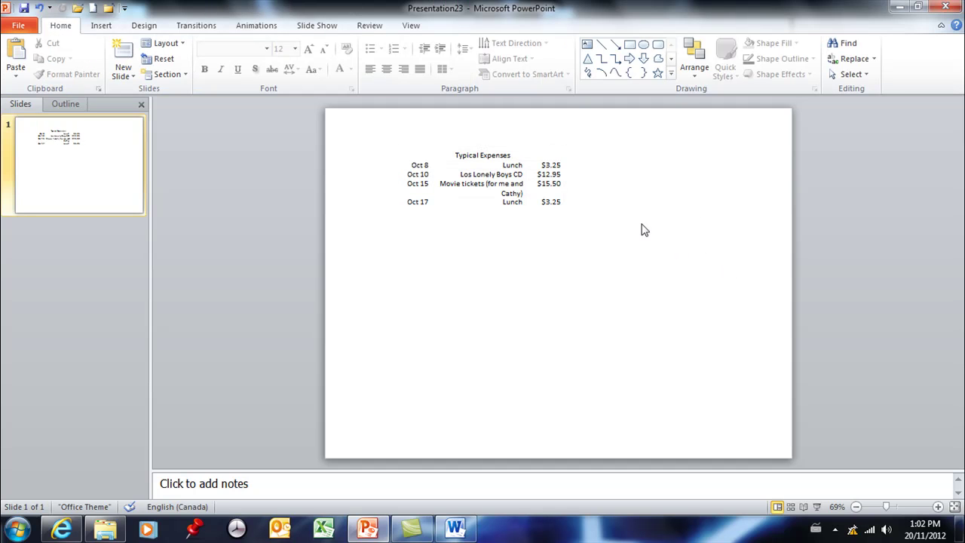
Step: Delete the Typical Expenses table from the slide
{"action": "left_click", "coordinate": [520, 157]}
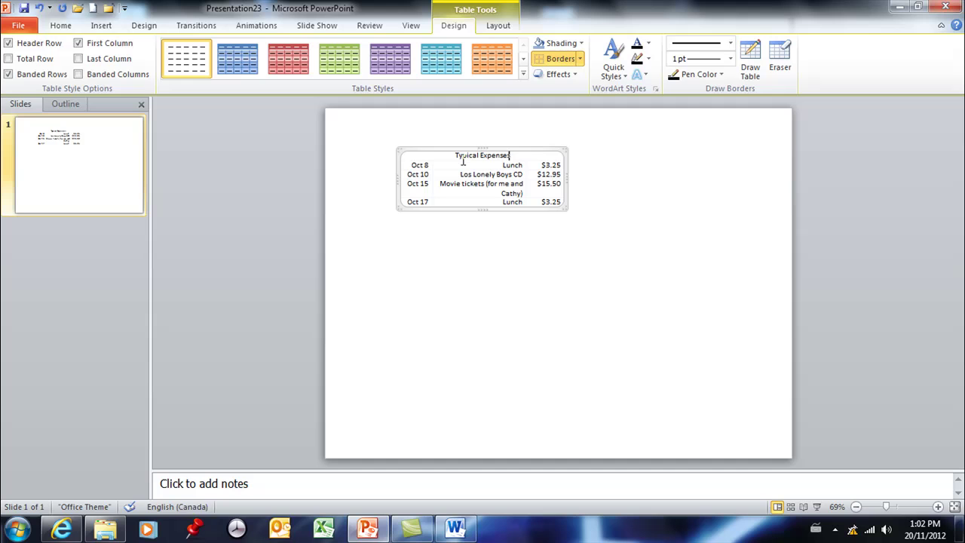
{"action": "left_click", "coordinate": [405, 149]}
{"action": "key", "text": "Delete"}
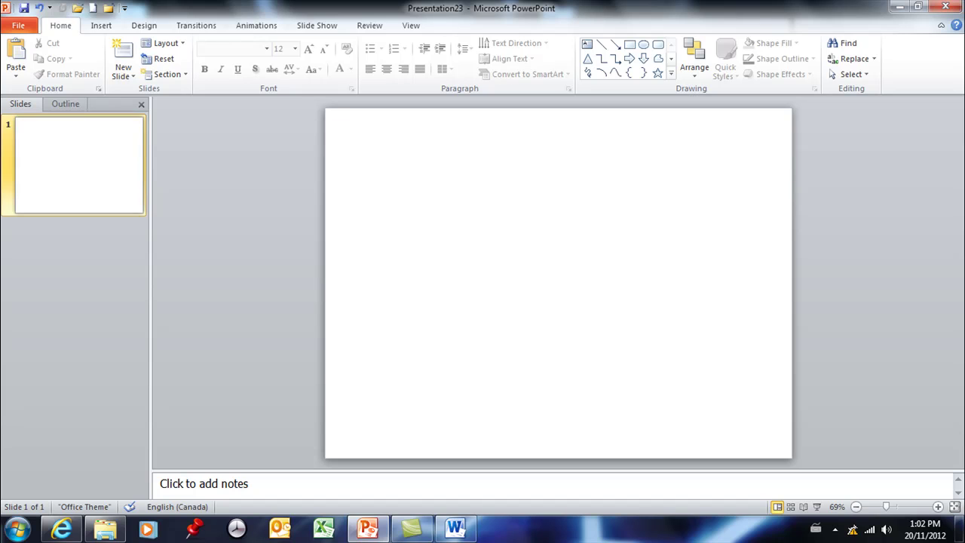
Step: Change the slide's layout to Title and Content
{"action": "left_click", "coordinate": [102, 26]}
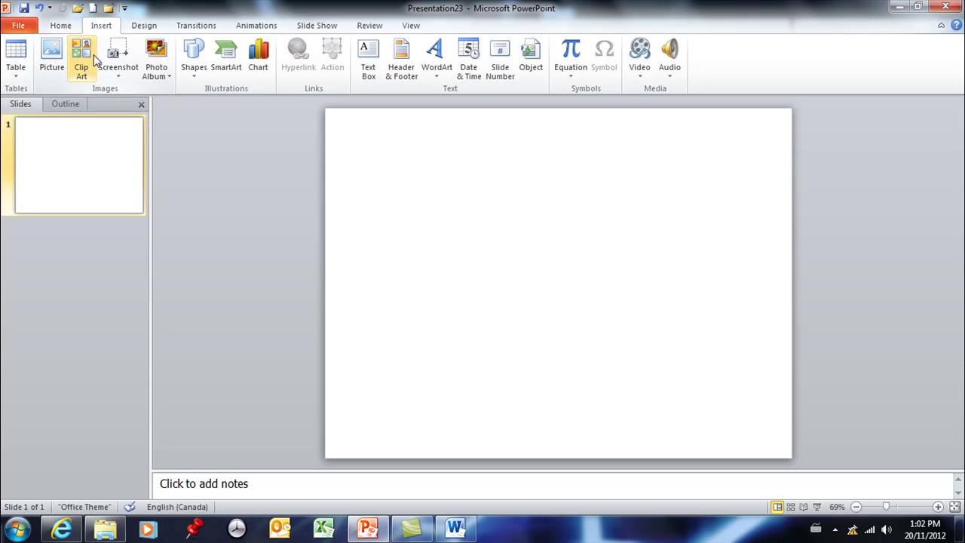
{"action": "left_click", "coordinate": [68, 27]}
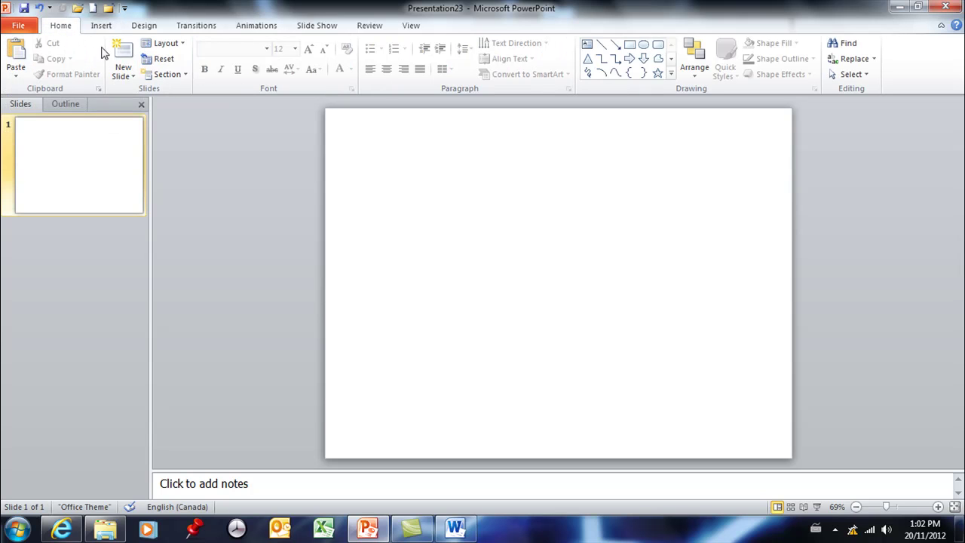
{"action": "left_click", "coordinate": [162, 43]}
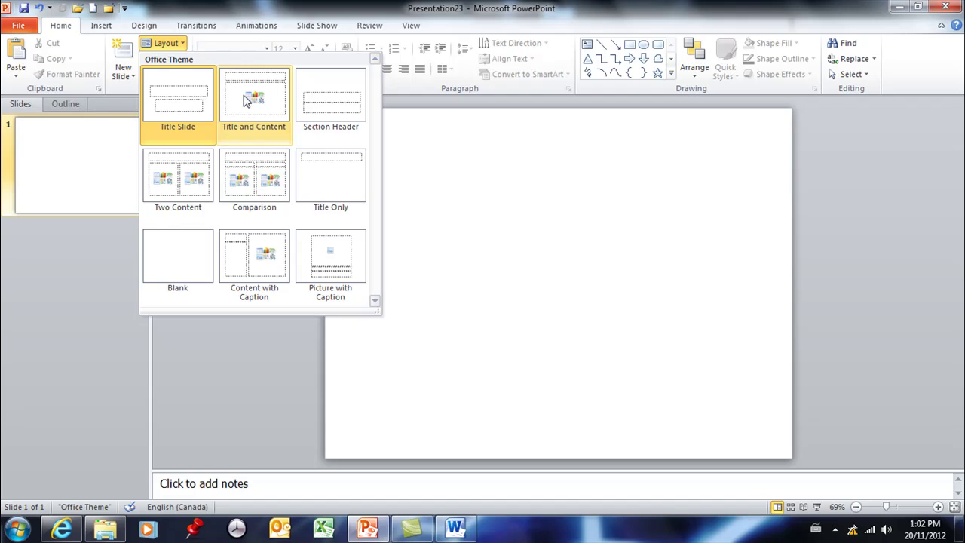
{"action": "left_click", "coordinate": [249, 99]}
Step: Insert a table with 7 columns and 7 rows in the content placeholder
{"action": "left_click", "coordinate": [534, 300]}
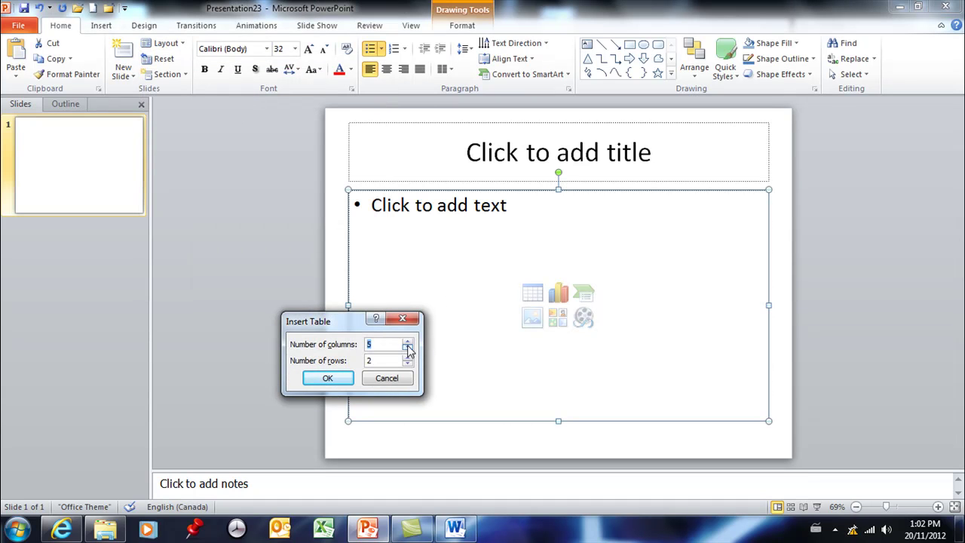
{"action": "left_click", "coordinate": [407, 340]}
{"action": "left_click", "coordinate": [407, 341]}
{"action": "left_click", "coordinate": [407, 357]}
{"action": "left_click", "coordinate": [407, 358]}
{"action": "left_click", "coordinate": [326, 378]}
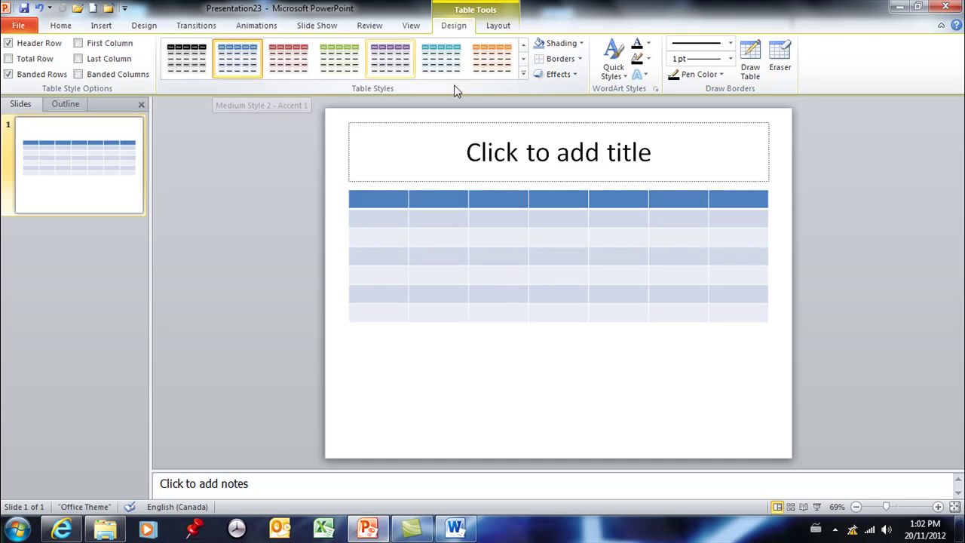
Step: Apply the plain black grid table style without fill and delete the empty title placeholder
{"action": "left_click", "coordinate": [524, 74]}
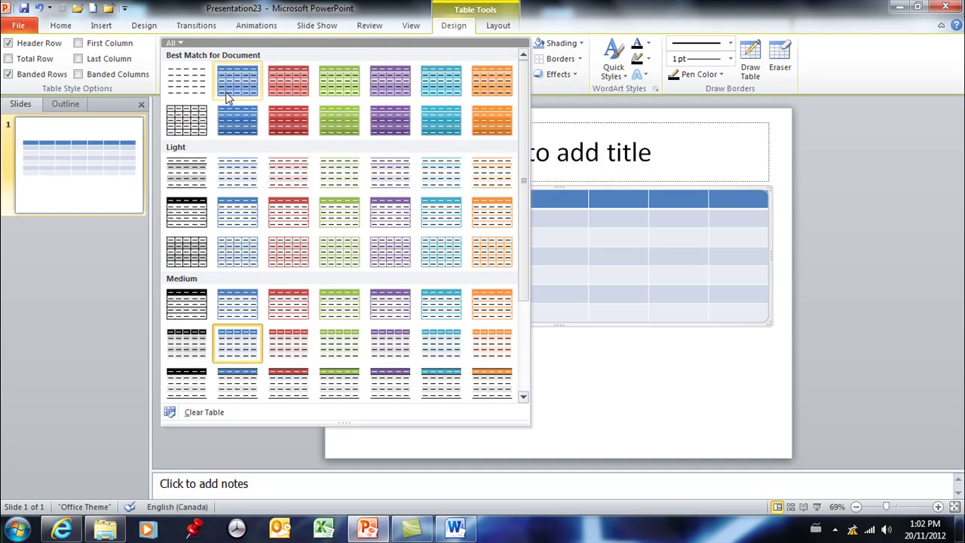
{"action": "left_click", "coordinate": [190, 128]}
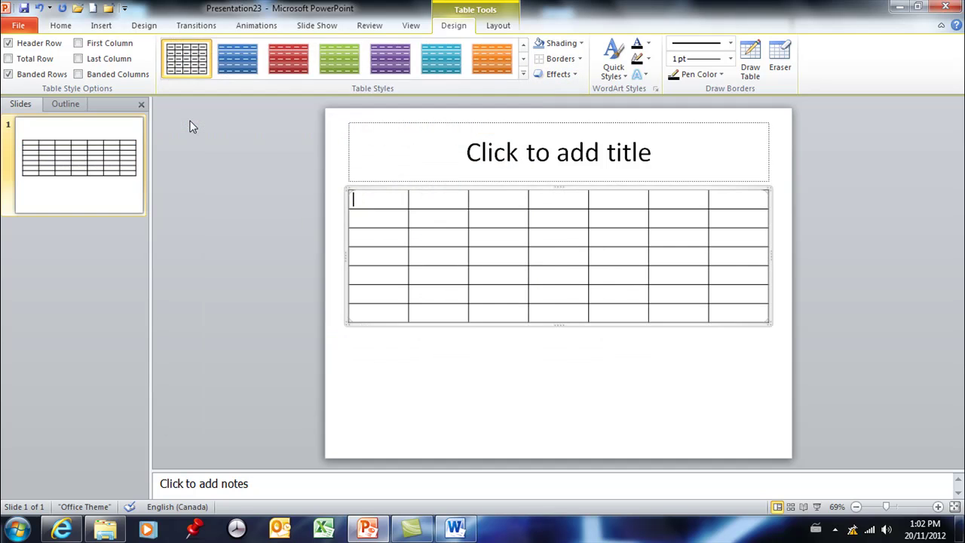
{"action": "left_click", "coordinate": [485, 122]}
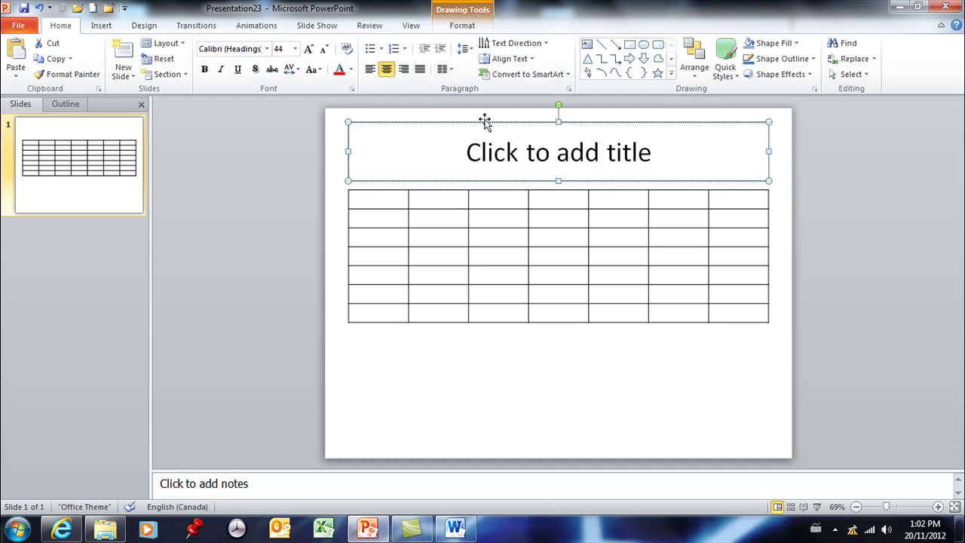
{"action": "key", "text": "Delete"}
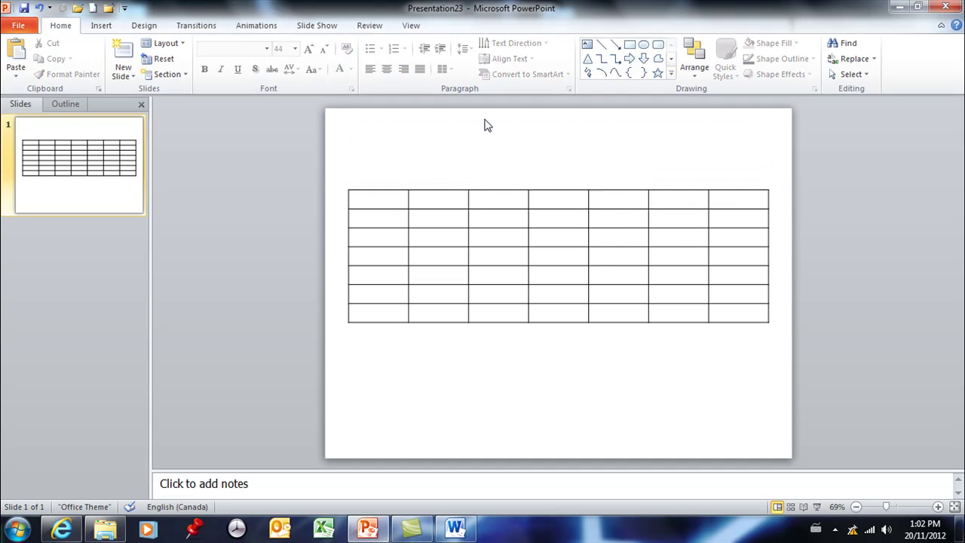
Step: Move the table up near the slide's upper edge and stretch its height to about 16.2 cm
{"action": "left_click", "coordinate": [516, 196]}
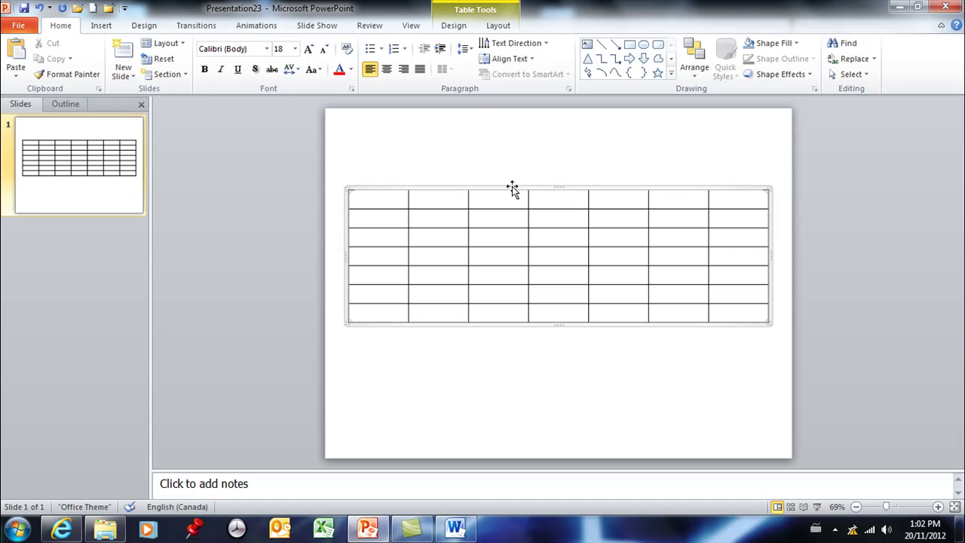
{"action": "left_click_drag", "start_coordinate": [510, 181], "coordinate": [510, 119]}
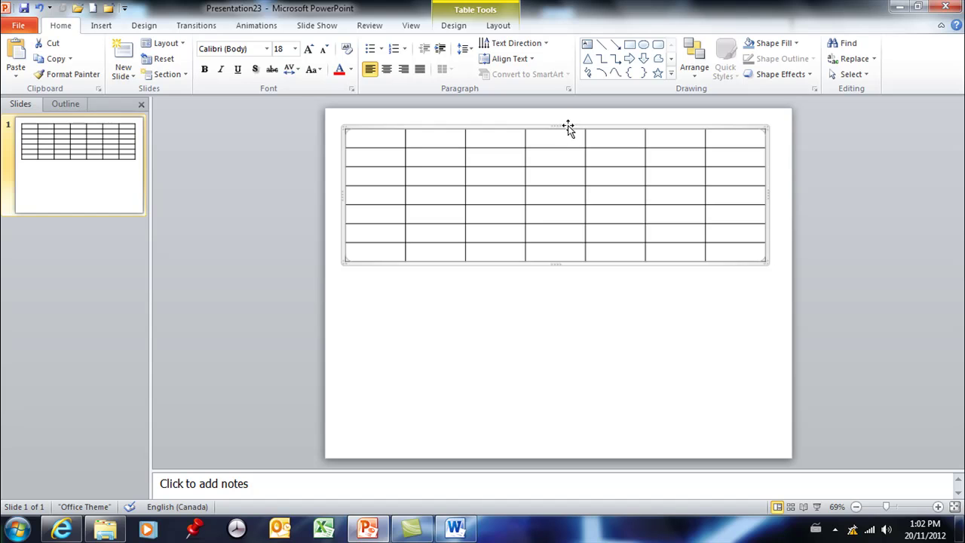
{"action": "mouse_move", "coordinate": [569, 129]}
{"action": "left_mouse_down"}
{"action": "mouse_move", "coordinate": [580, 259]}
{"action": "mouse_move", "coordinate": [585, 110]}
{"action": "mouse_move", "coordinate": [564, 128]}
{"action": "left_mouse_up"}
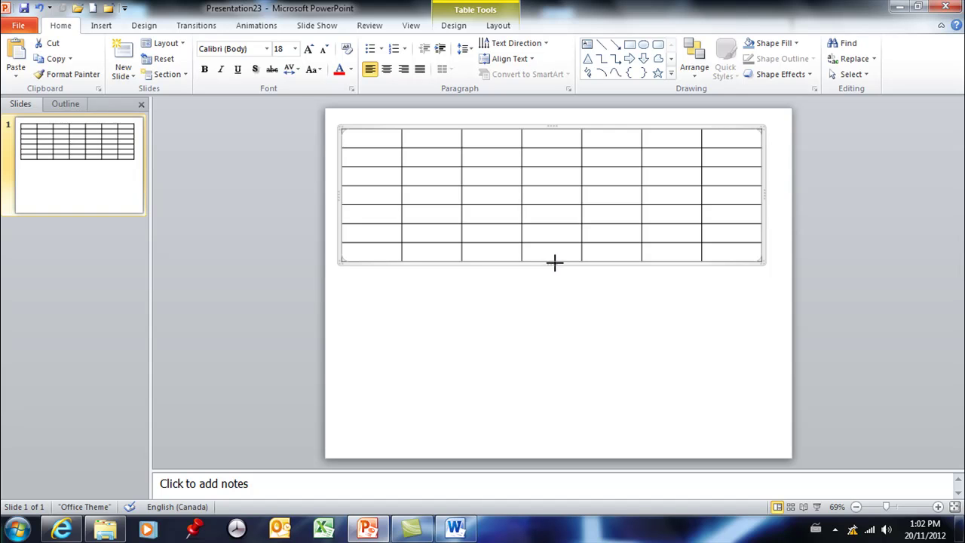
{"action": "left_click_drag", "start_coordinate": [554, 262], "coordinate": [553, 426]}
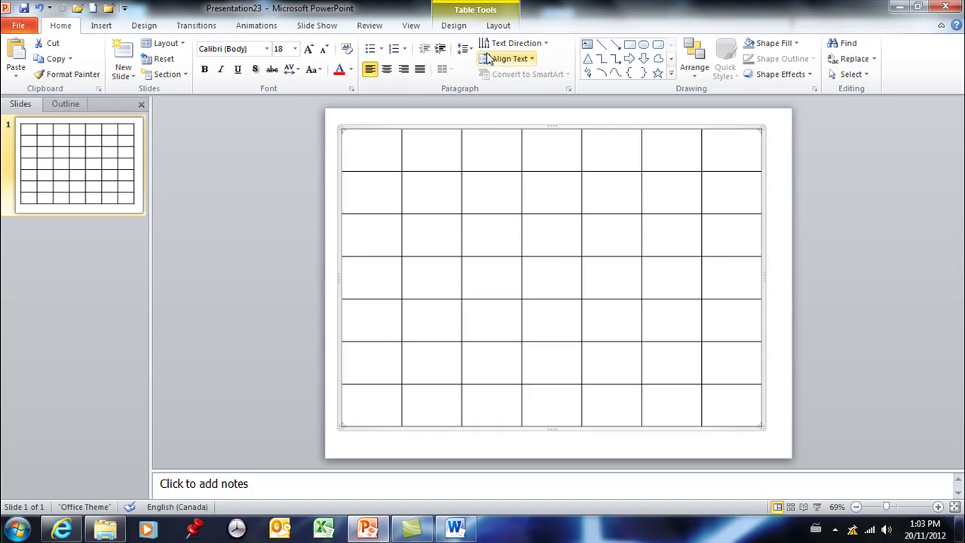
Step: Merge all seven cells of the table's top row into a single cell
{"action": "left_click", "coordinate": [464, 27]}
{"action": "left_click", "coordinate": [516, 28]}
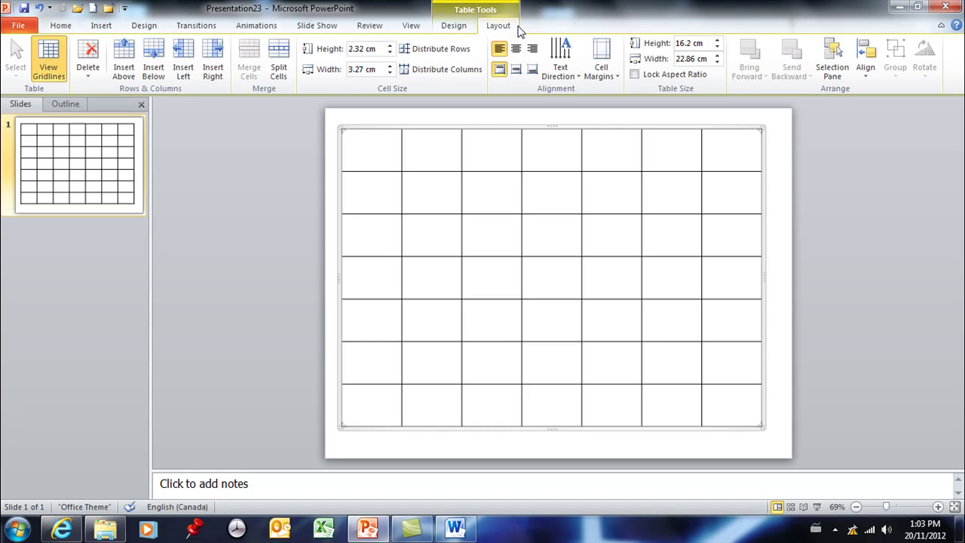
{"action": "left_click", "coordinate": [452, 28]}
{"action": "left_click", "coordinate": [496, 28]}
{"action": "left_click_drag", "start_coordinate": [394, 149], "coordinate": [725, 167]}
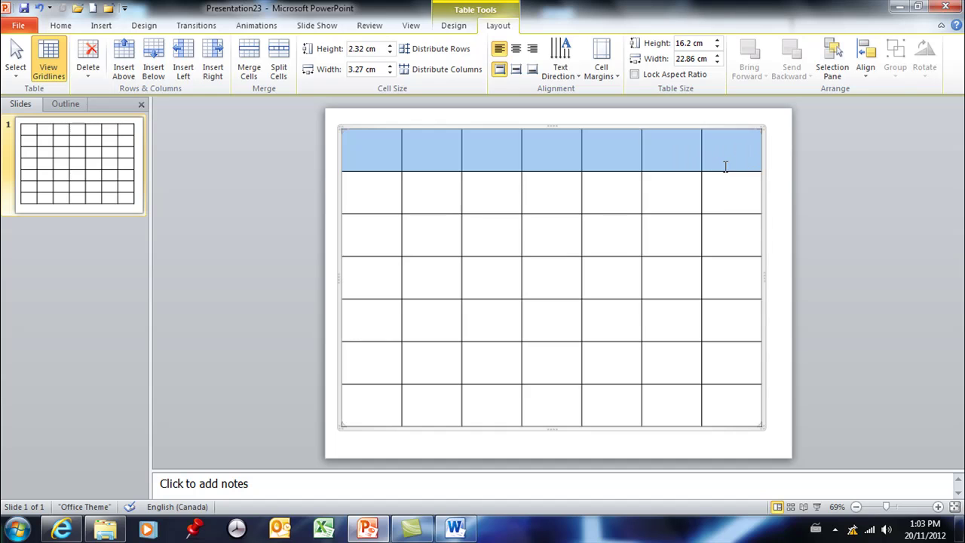
{"action": "left_click", "coordinate": [253, 57]}
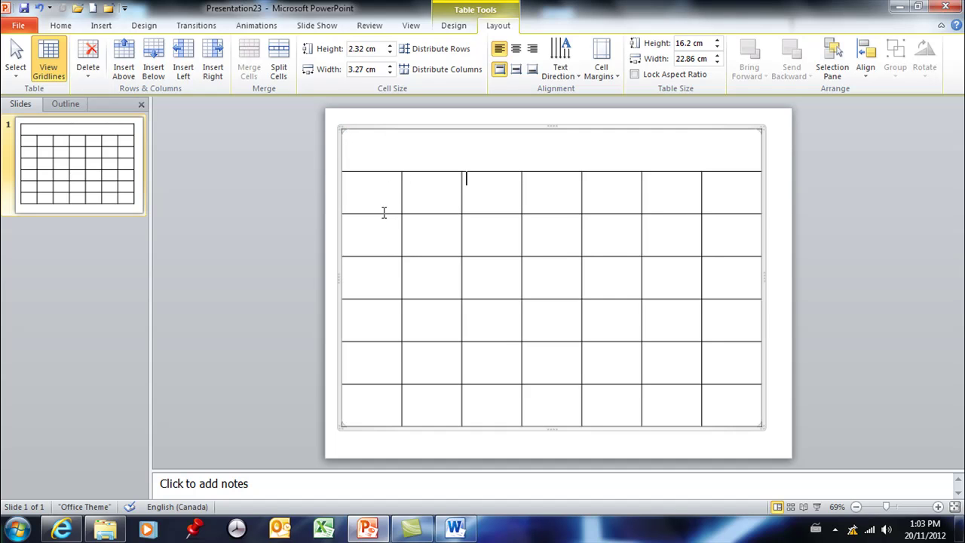
{"action": "key", "text": "Tab"}
{"action": "key", "text": "Tab"}
{"action": "key", "text": "Tab"}
{"action": "key", "text": "Tab"}
{"action": "key", "text": "Tab"}
{"action": "key", "text": "Tab"}
{"action": "key", "text": "Tab"}
{"action": "key", "text": "Tab"}
{"action": "key", "text": "Tab"}
{"action": "key", "text": "Tab"}
{"action": "key", "text": "Tab"}
{"action": "key", "text": "Tab"}
{"action": "key", "text": "Tab"}
Step: Delete the bottom row of the table
{"action": "left_click", "coordinate": [333, 410]}
{"action": "left_click", "coordinate": [335, 407]}
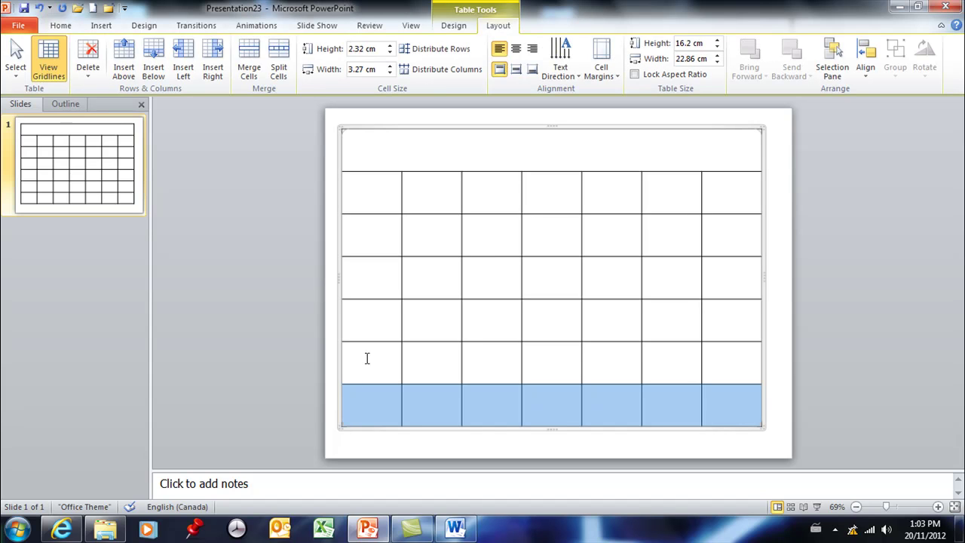
{"action": "left_click", "coordinate": [89, 76]}
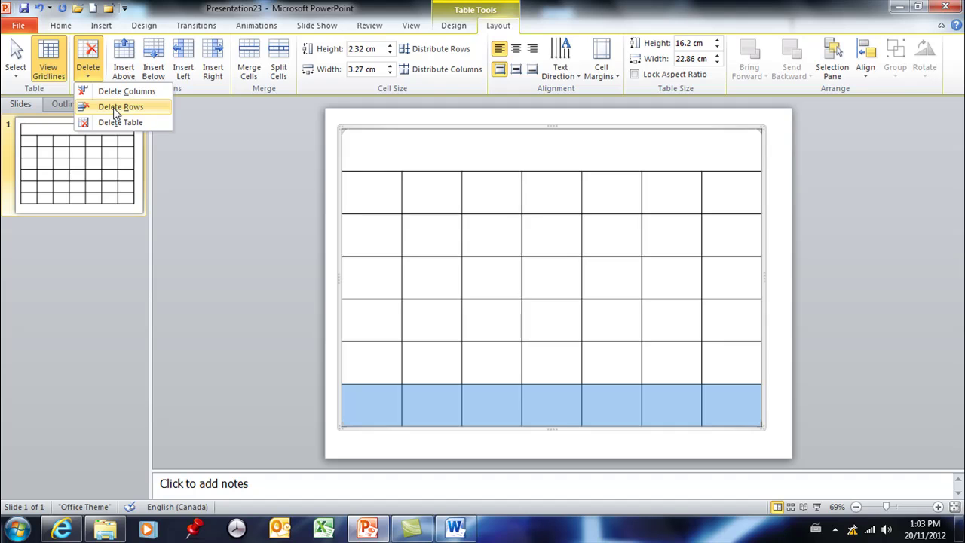
{"action": "left_click", "coordinate": [114, 108]}
Step: Add a new row by advancing past the table's last cell, and undo the addition
{"action": "left_click", "coordinate": [721, 365]}
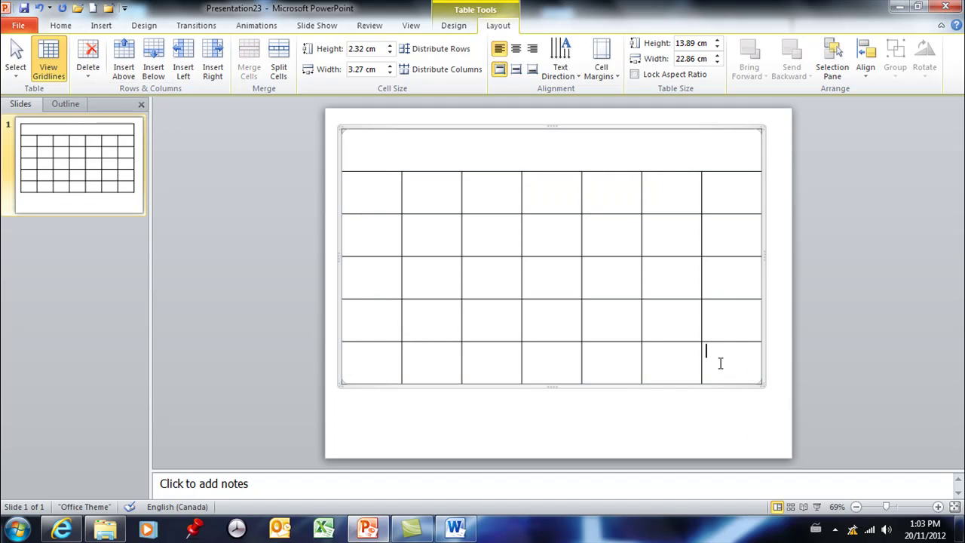
{"action": "key", "text": "Tab"}
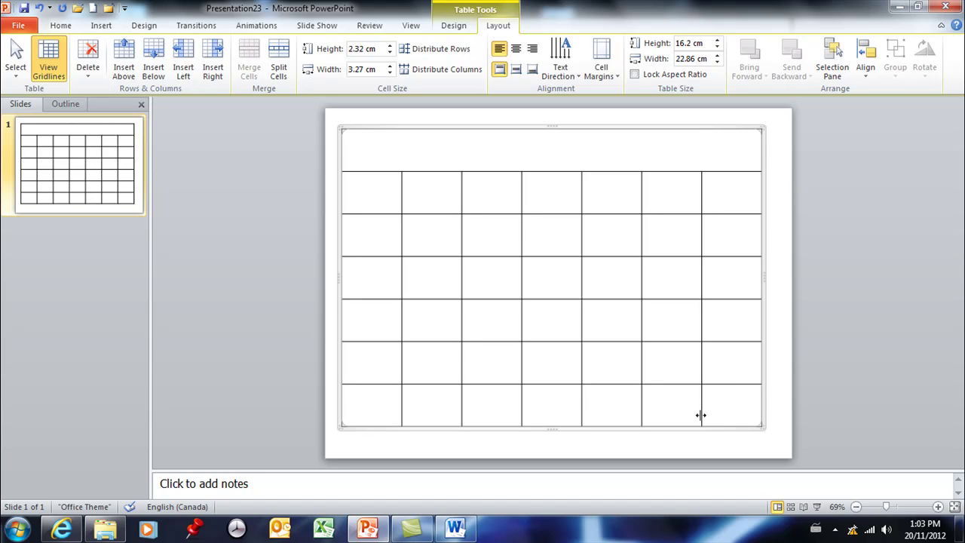
{"action": "left_click", "coordinate": [40, 9]}
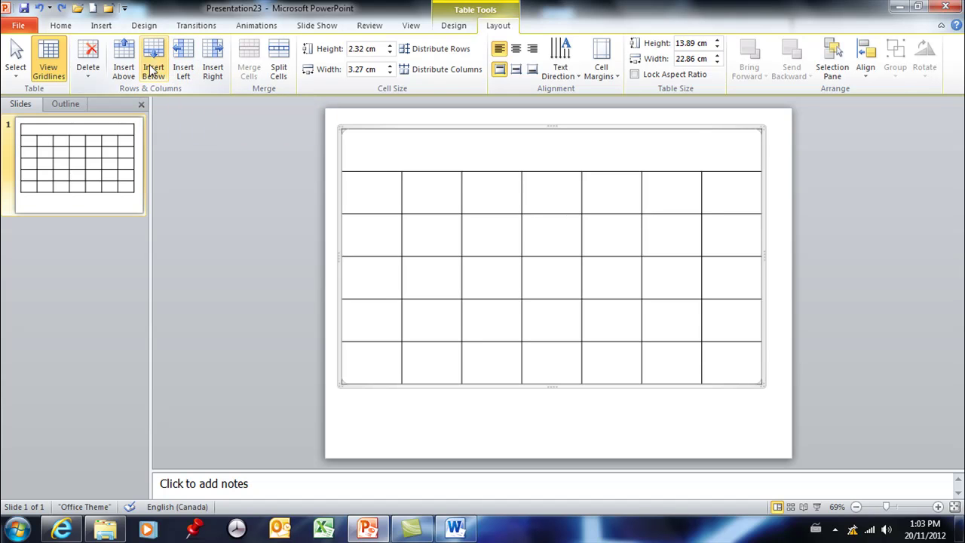
Step: Insert a new row below the bottom row of the table
{"action": "left_click", "coordinate": [154, 52]}
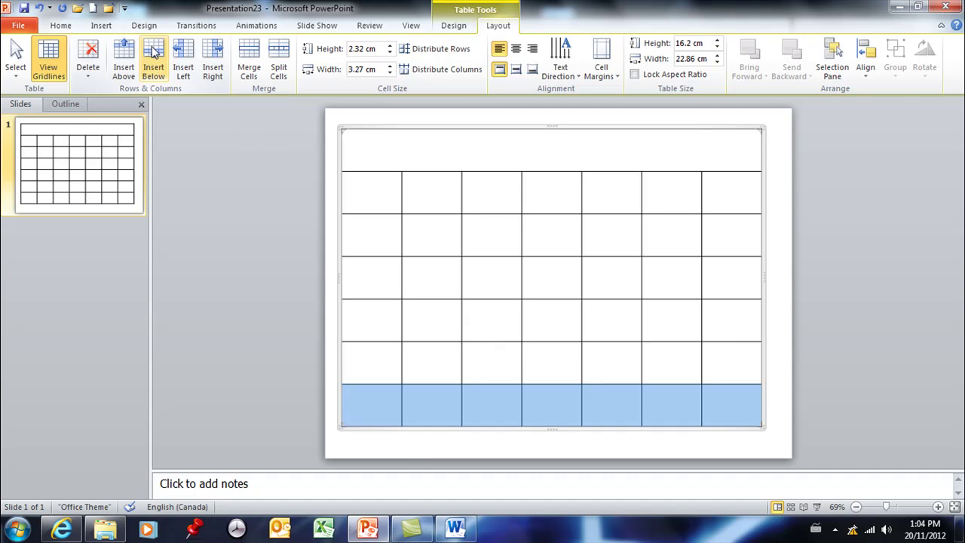
{"action": "left_click", "coordinate": [496, 415]}
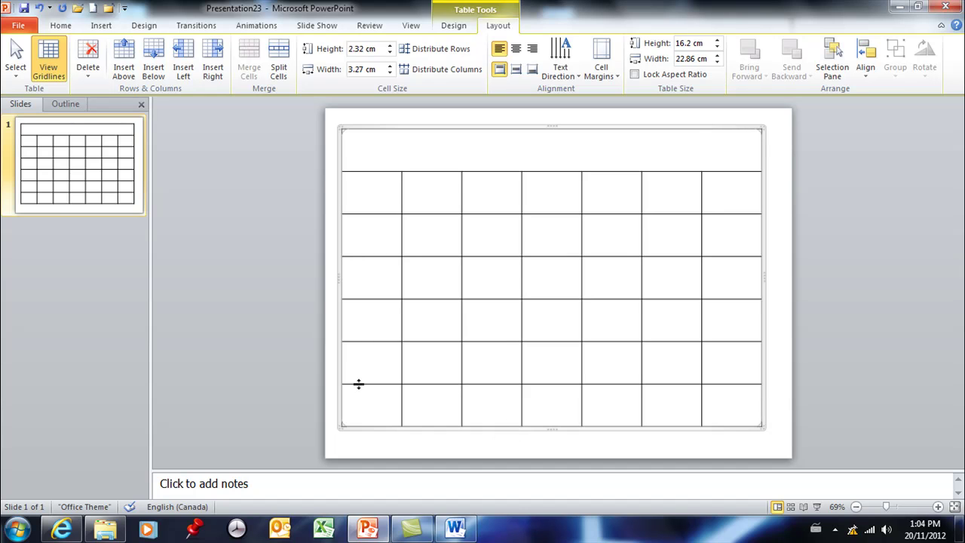
Step: Make the row heights and column widths uneven by moving several inner row and column borders, stretching or shrinking the table to about 14.92 cm high
{"action": "left_click_drag", "start_coordinate": [358, 384], "coordinate": [379, 320]}
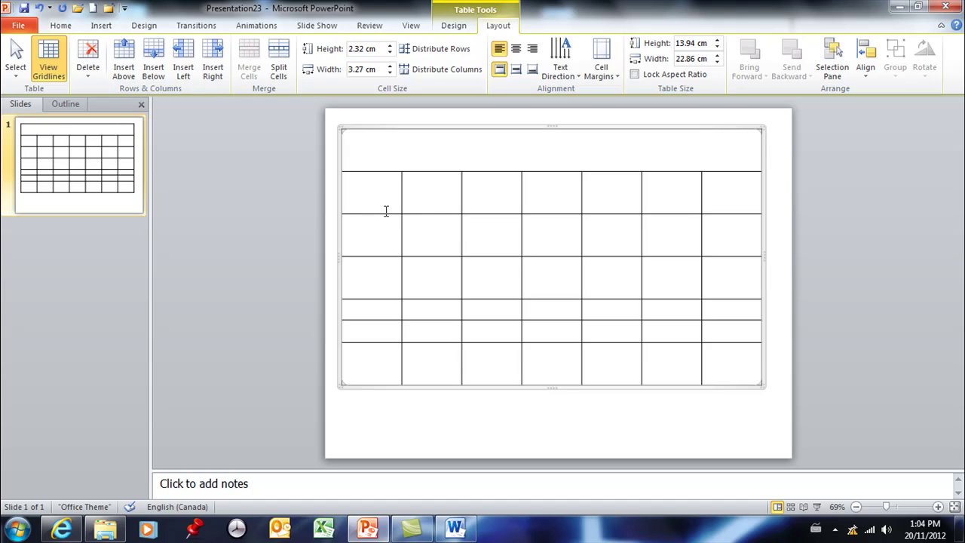
{"action": "left_click_drag", "start_coordinate": [384, 215], "coordinate": [384, 231]}
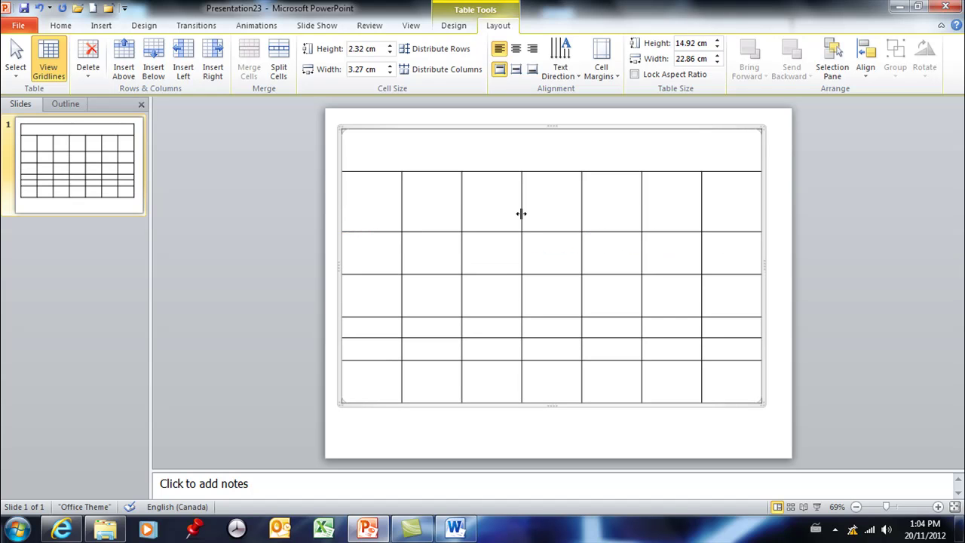
{"action": "left_click_drag", "start_coordinate": [521, 214], "coordinate": [444, 209]}
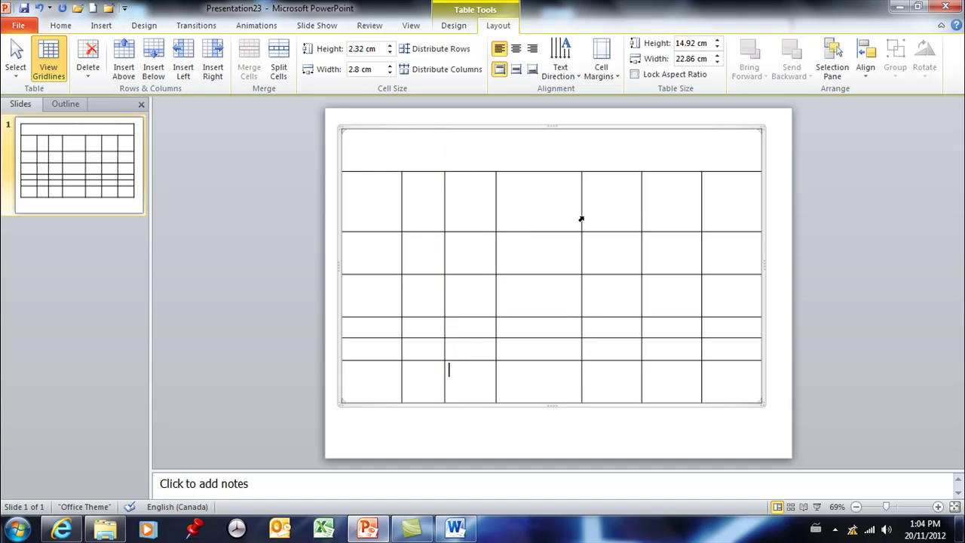
{"action": "left_click_drag", "start_coordinate": [579, 216], "coordinate": [539, 216]}
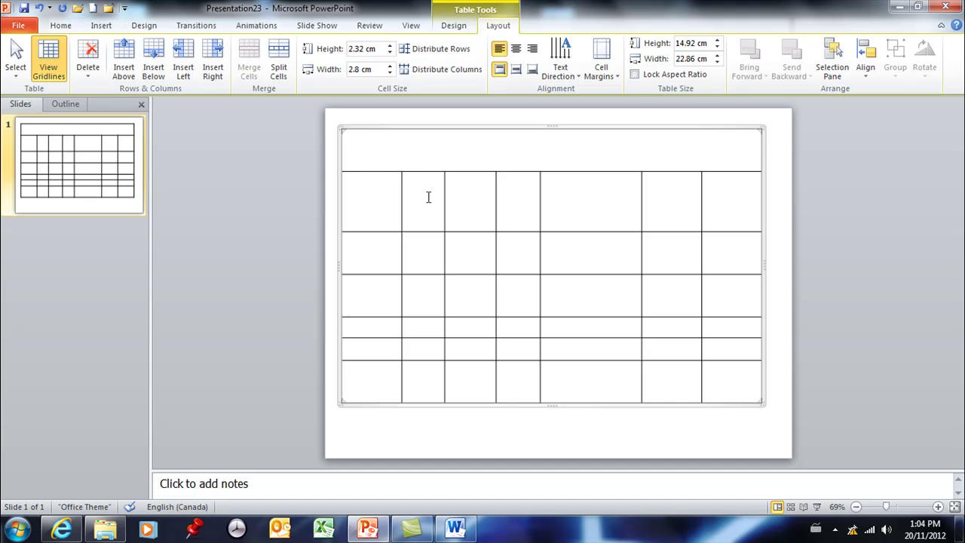
Step: Distribute all the table's rows evenly, and distribute the columns evenly in the rows below the merged top row
{"action": "left_click_drag", "start_coordinate": [383, 158], "coordinate": [750, 383]}
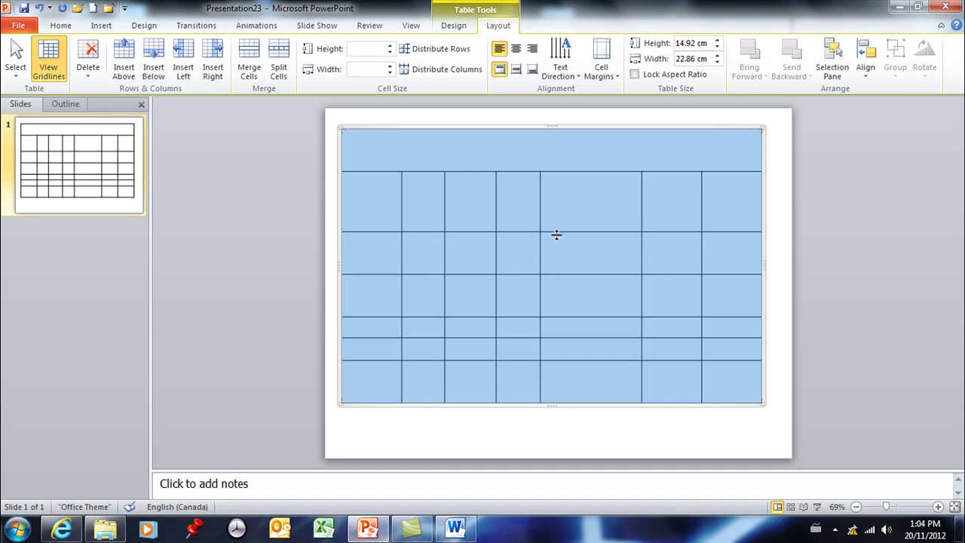
{"action": "left_click", "coordinate": [409, 51]}
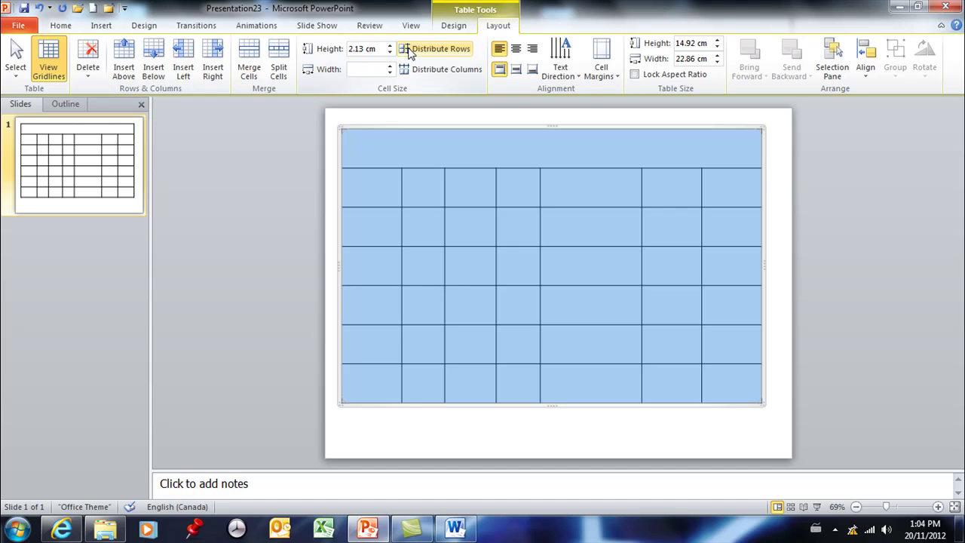
{"action": "left_click", "coordinate": [458, 194]}
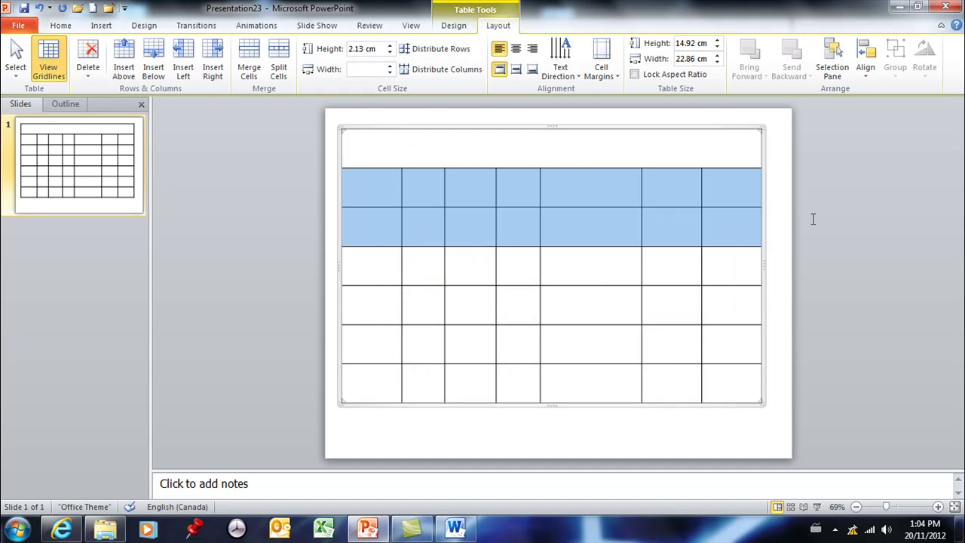
{"action": "left_click_drag", "start_coordinate": [813, 219], "coordinate": [774, 370]}
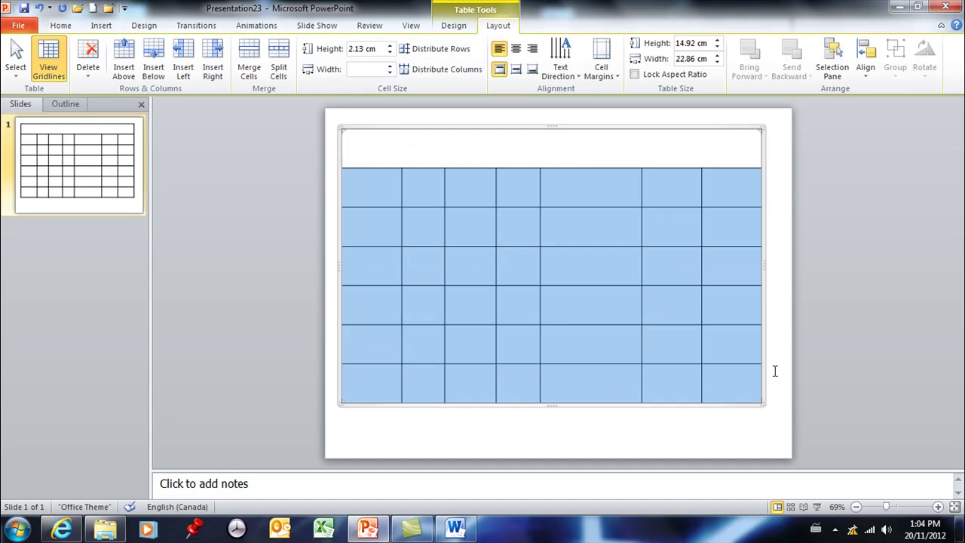
{"action": "left_click", "coordinate": [441, 71]}
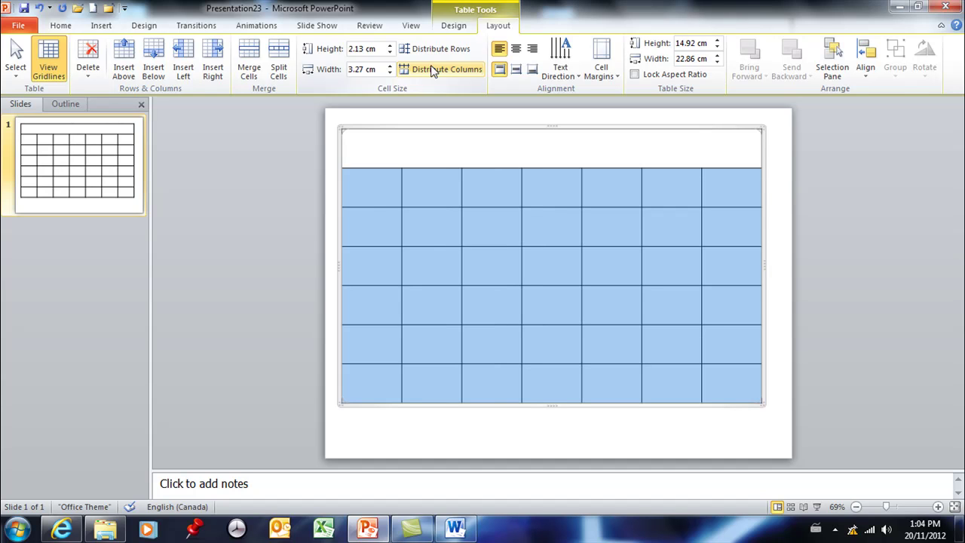
Step: Enter "top" in the first cell of the second row, and align it to the centre and to the right
{"action": "left_click", "coordinate": [392, 186]}
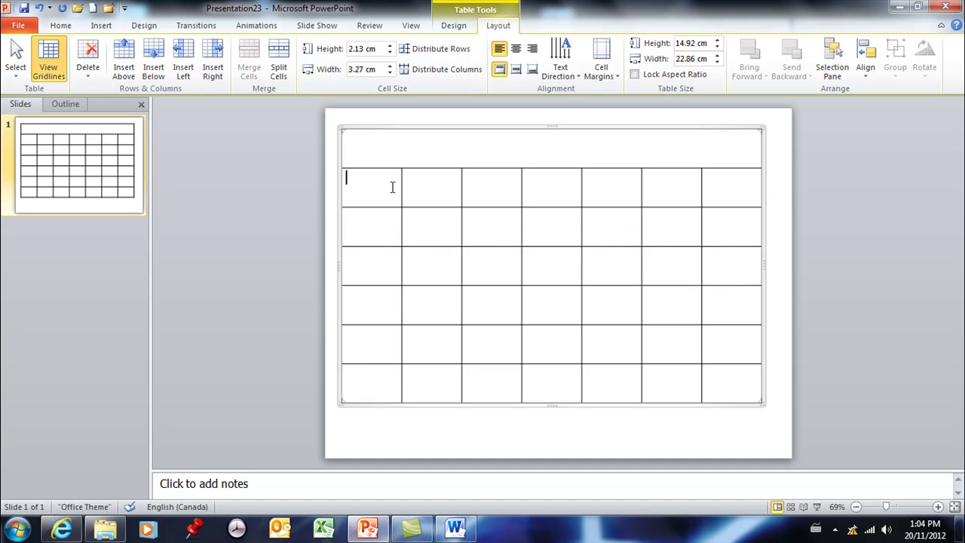
{"action": "type", "text": "top"}
{"action": "left_click", "coordinate": [516, 50]}
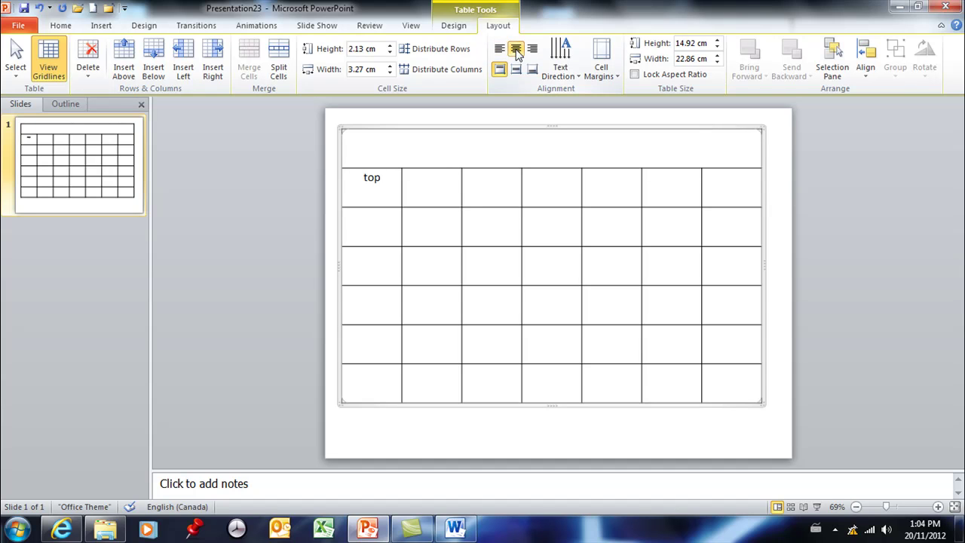
{"action": "left_click", "coordinate": [532, 50]}
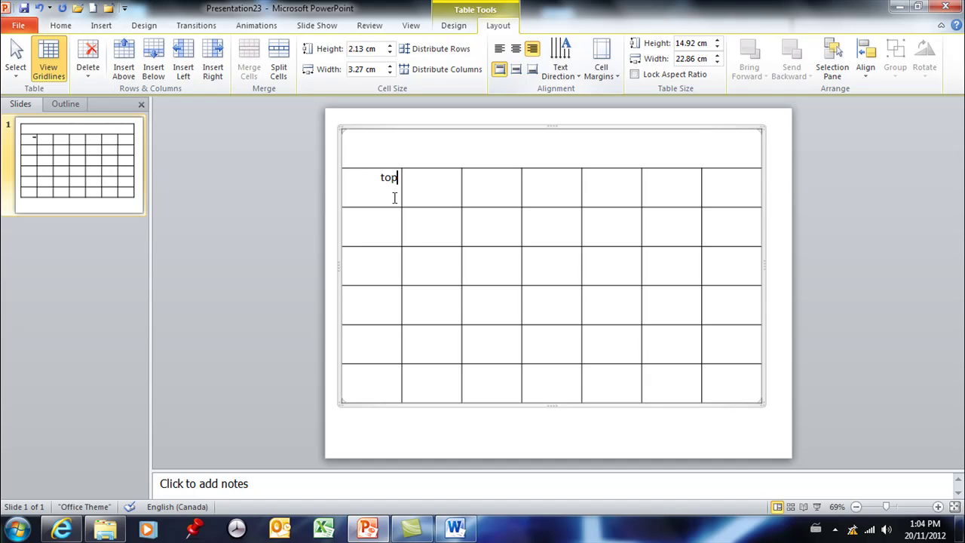
Step: Replace the text "top" in the second row's first cell with "mid"
{"action": "double_click", "coordinate": [383, 177]}
{"action": "left_click_drag", "start_coordinate": [381, 177], "coordinate": [387, 178]}
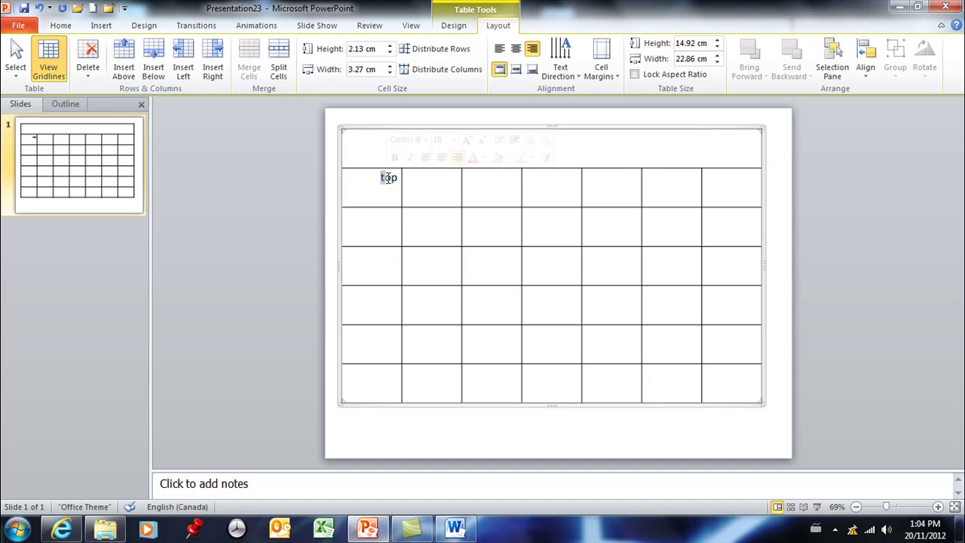
{"action": "key", "text": "Delete"}
{"action": "key", "text": "Delete"}
{"action": "key", "text": "Delete"}
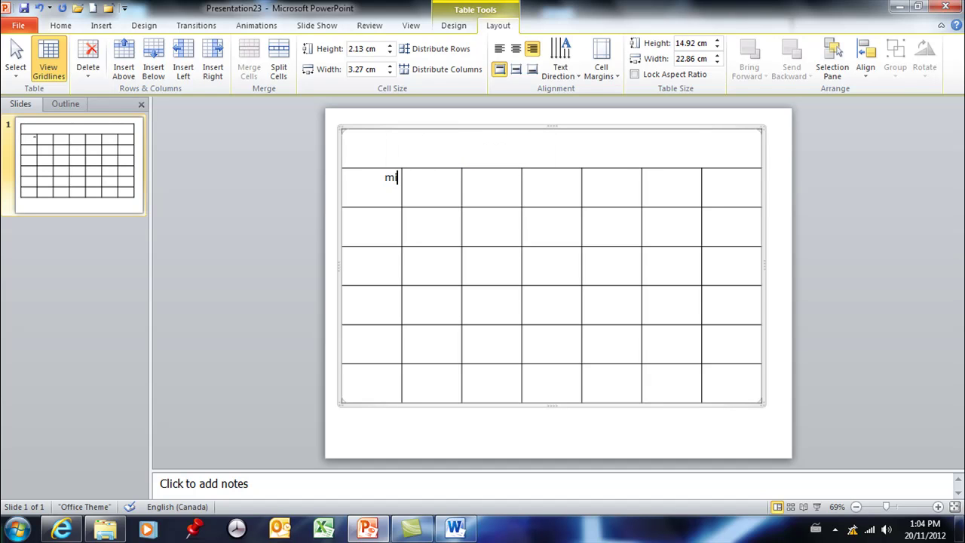
{"action": "type", "text": "mid"}
Step: Centre "mid" vertically in its cell, and align it left, centre and right in turn
{"action": "left_click", "coordinate": [516, 70]}
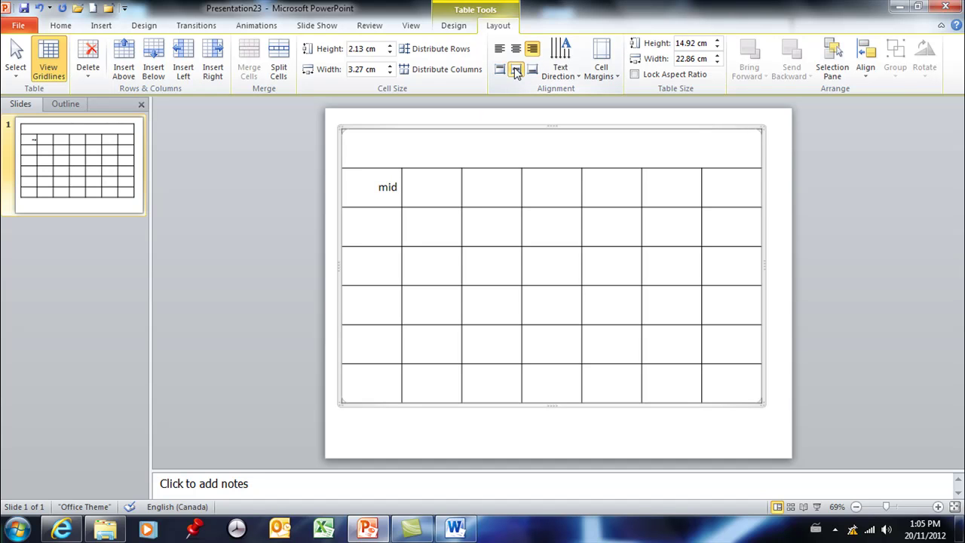
{"action": "left_click", "coordinate": [498, 49]}
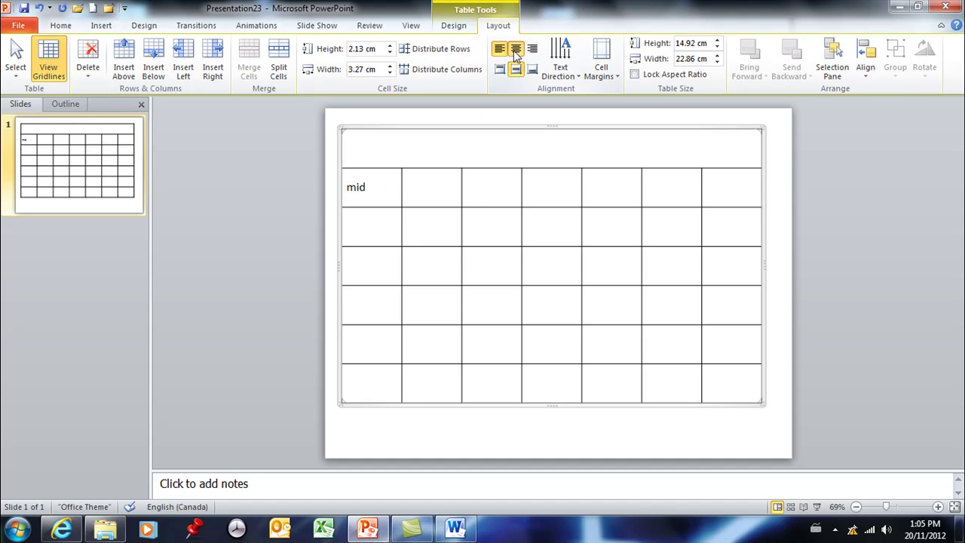
{"action": "left_click", "coordinate": [515, 50]}
{"action": "left_click", "coordinate": [532, 51]}
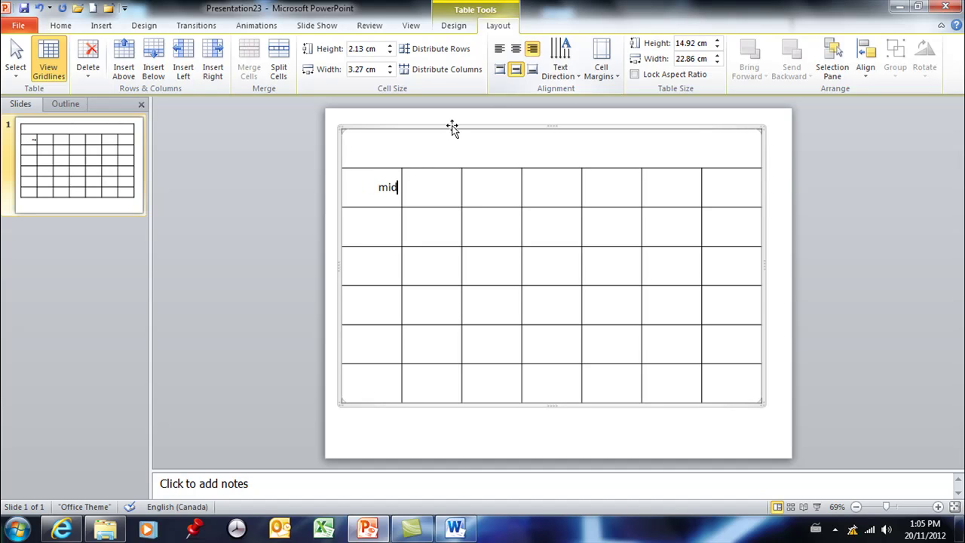
Step: Replace "mid" with "low", align it to the cell's bottom, and shift it horizontally to the centre and to the left
{"action": "double_click", "coordinate": [383, 189]}
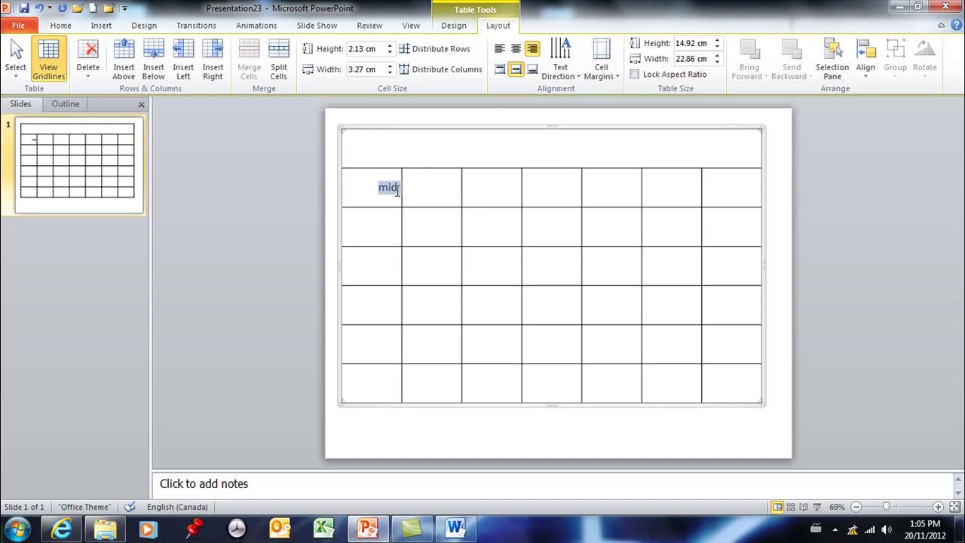
{"action": "type", "text": "low"}
{"action": "left_click", "coordinate": [533, 71]}
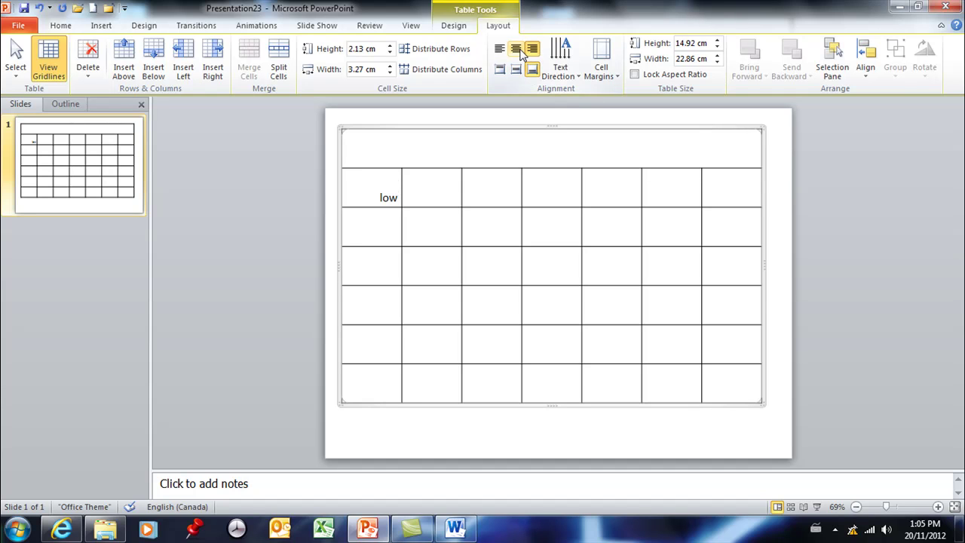
{"action": "left_click", "coordinate": [517, 50]}
{"action": "left_click", "coordinate": [499, 49]}
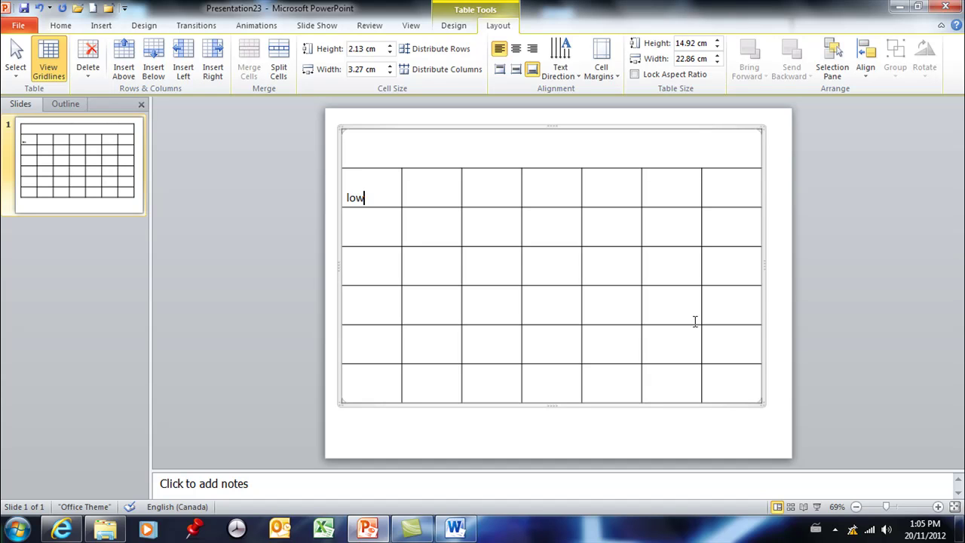
Step: Split the merged top cell of the table into seven columns and one row
{"action": "left_click", "coordinate": [476, 148]}
{"action": "left_click", "coordinate": [278, 60]}
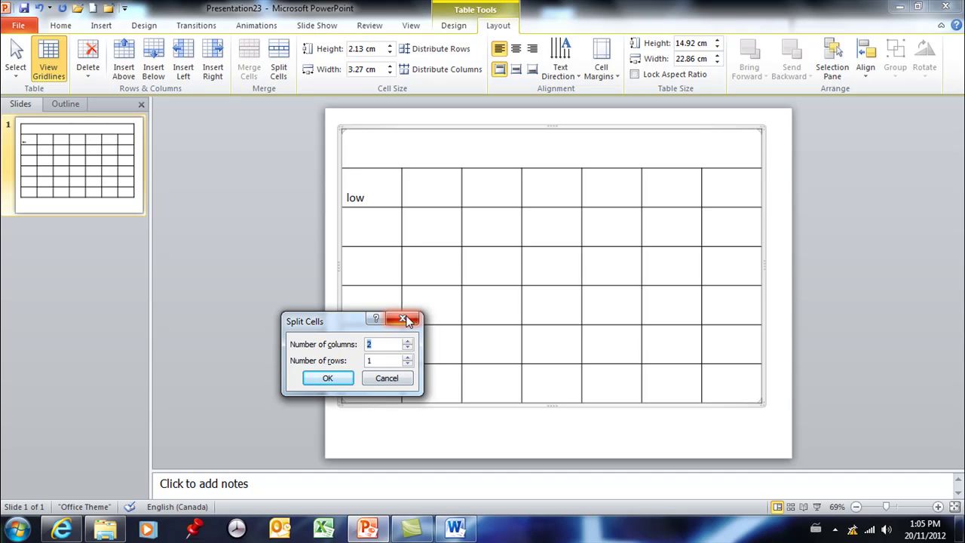
{"action": "left_click", "coordinate": [407, 342]}
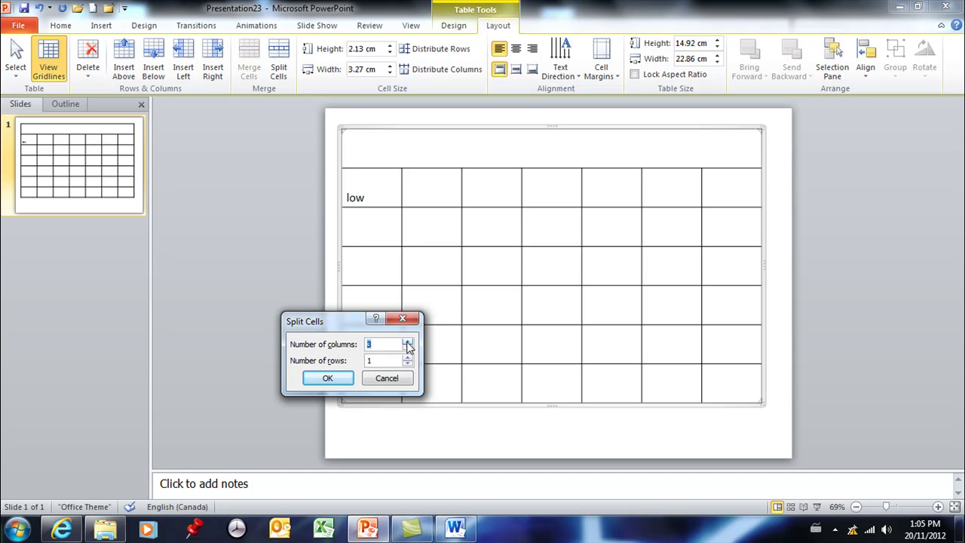
{"action": "left_click", "coordinate": [407, 343]}
{"action": "left_click", "coordinate": [327, 377]}
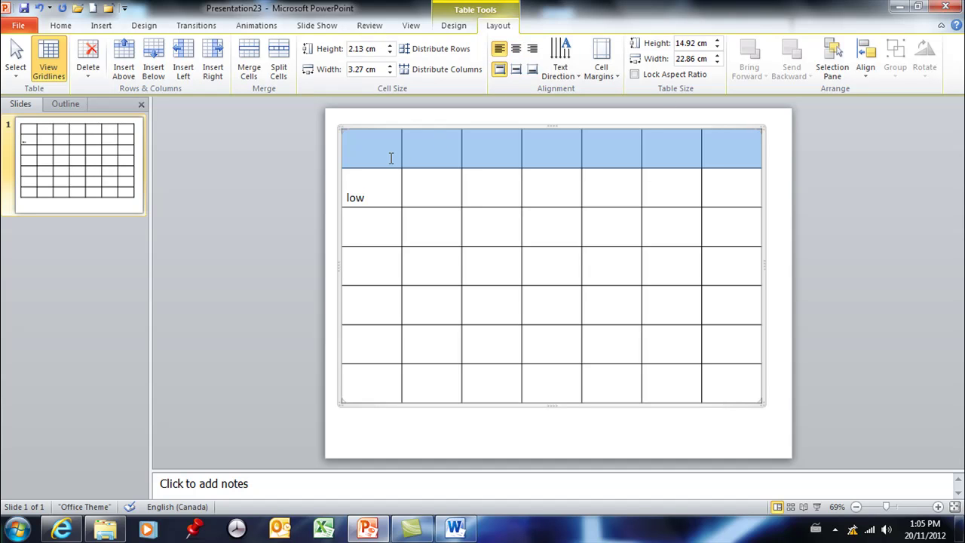
Step: Delete the text "low" from the first cell of the second row
{"action": "left_click", "coordinate": [628, 150]}
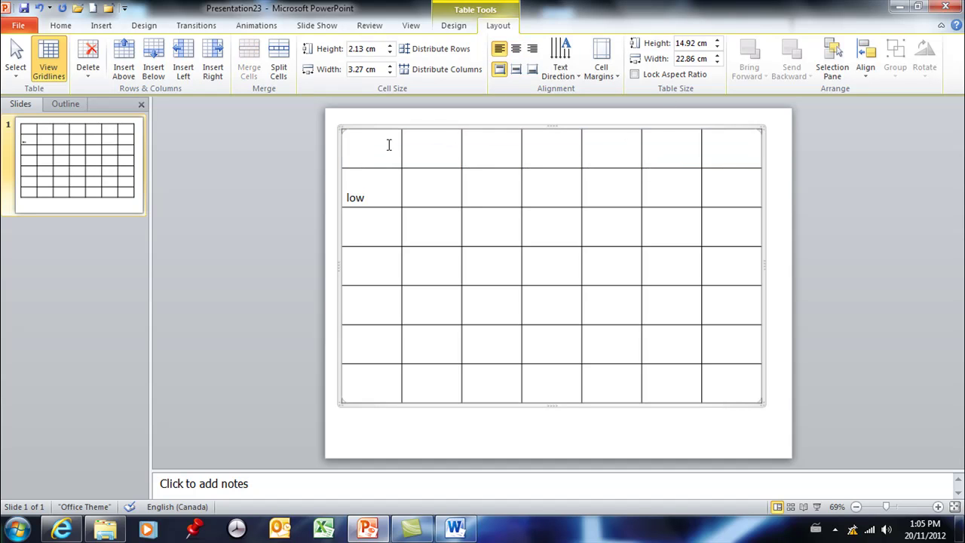
{"action": "left_click_drag", "start_coordinate": [389, 144], "coordinate": [610, 151]}
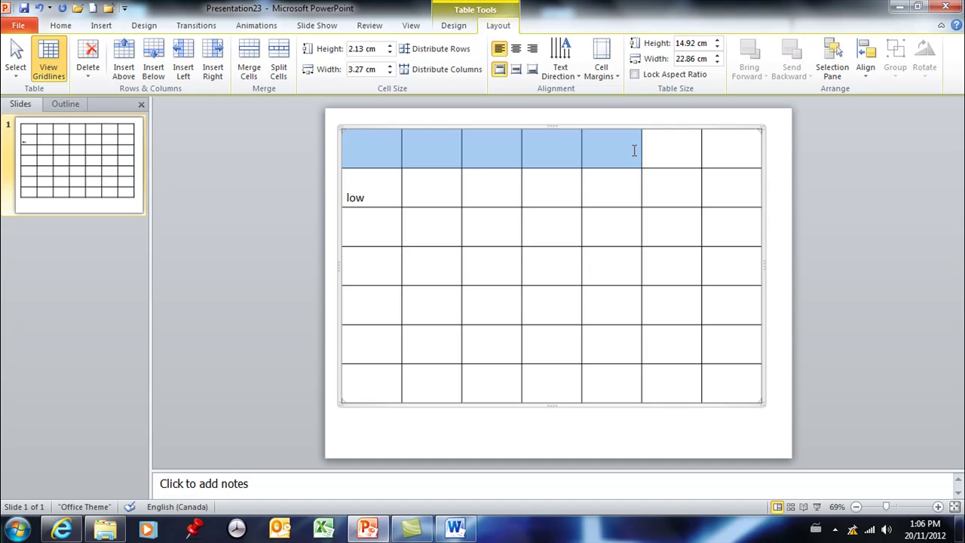
{"action": "left_click", "coordinate": [386, 199]}
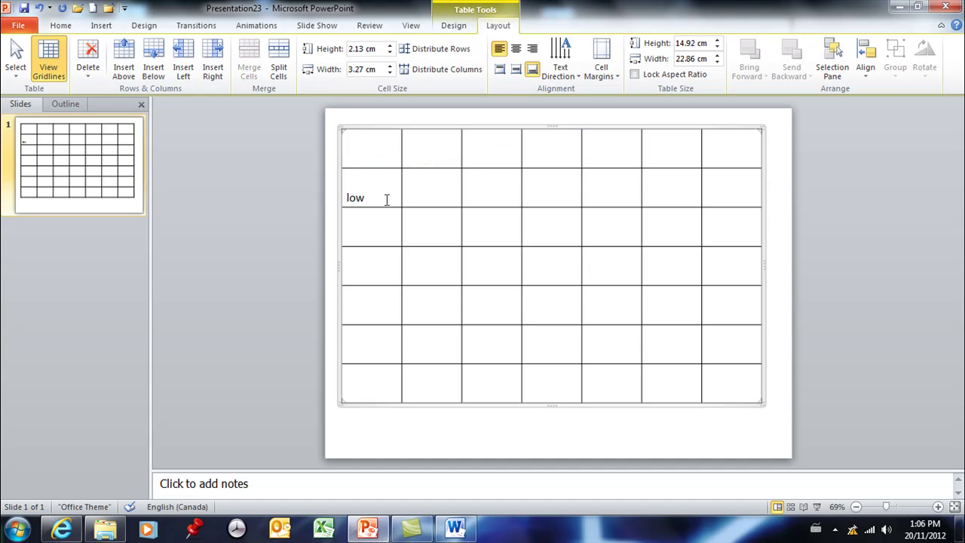
{"action": "key", "text": "BackSpace"}
{"action": "key", "text": "BackSpace"}
{"action": "key", "text": "BackSpace"}
Step: Merge all seven cells of the table's first column into a single cell
{"action": "left_click_drag", "start_coordinate": [388, 138], "coordinate": [375, 369]}
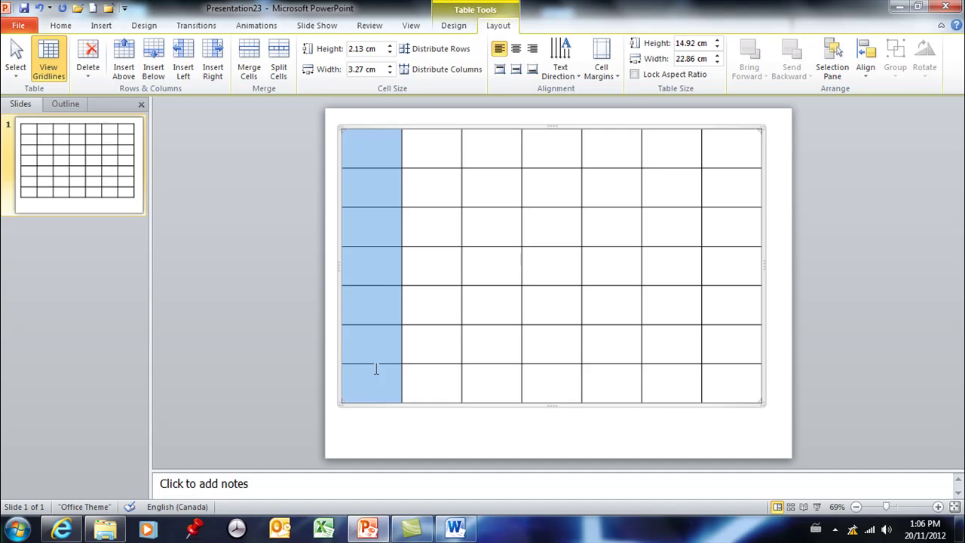
{"action": "left_click", "coordinate": [243, 51]}
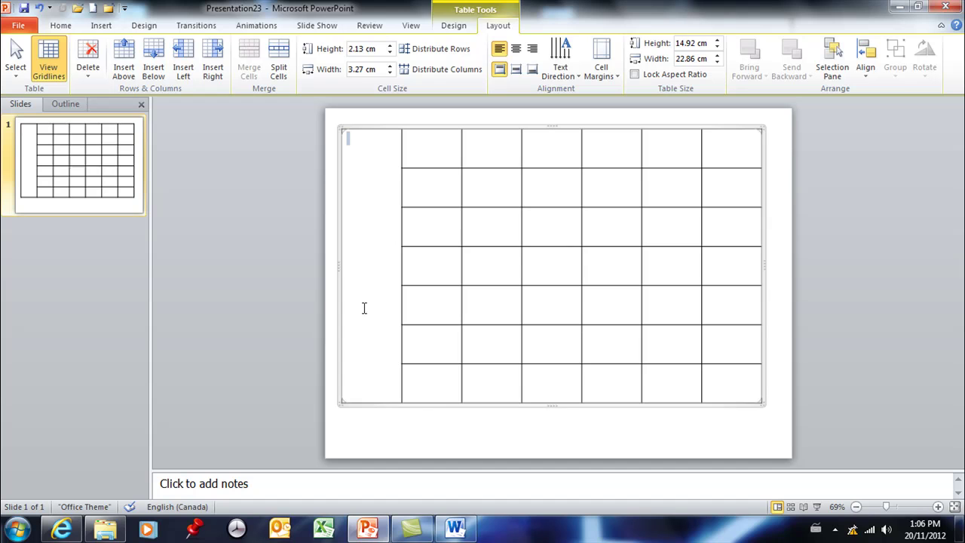
Step: Enter "Tables" in the merged first-column cell and rotate its text 270°
{"action": "type", "text": "Tables"}
{"action": "left_click", "coordinate": [569, 78]}
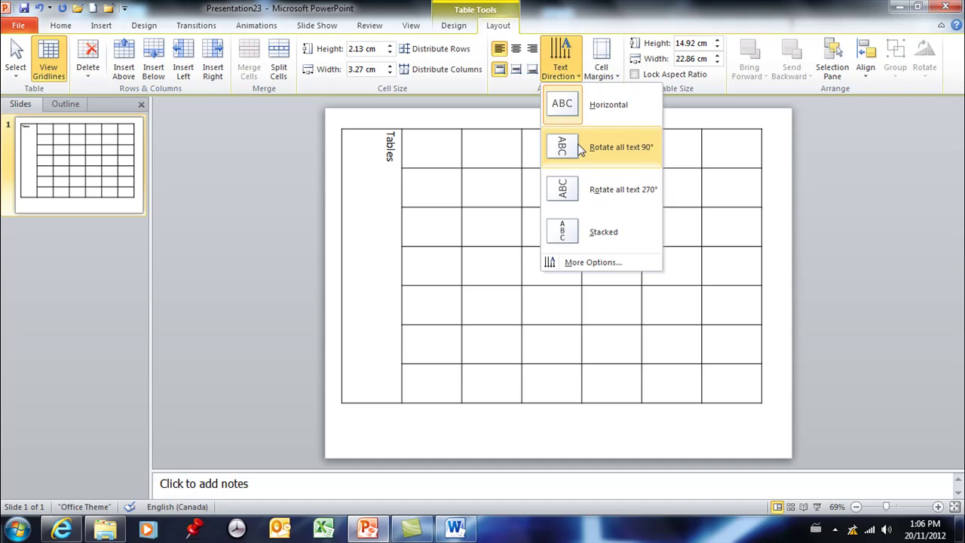
{"action": "left_click", "coordinate": [567, 188]}
Step: Increase the font size of the rotated word "Tables" to 48
{"action": "double_click", "coordinate": [351, 399]}
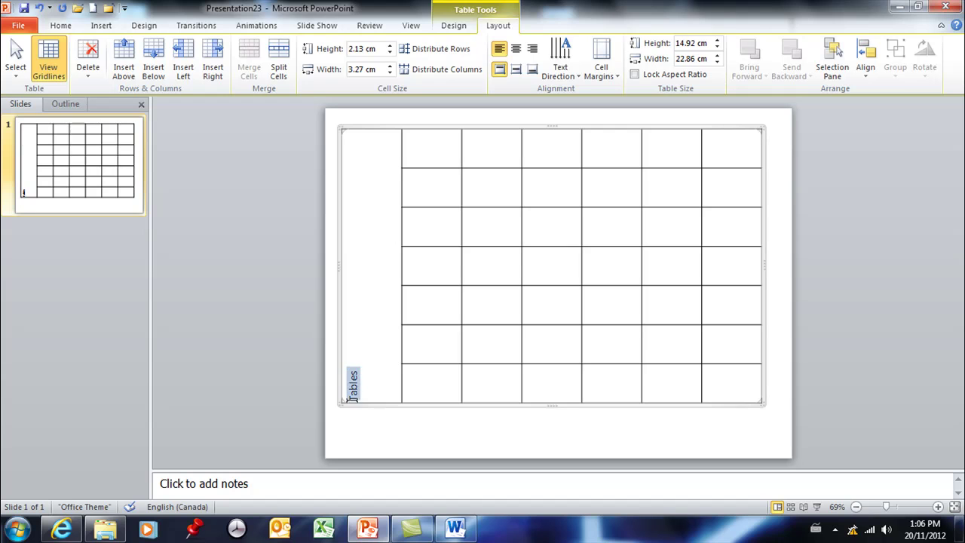
{"action": "left_click", "coordinate": [62, 27]}
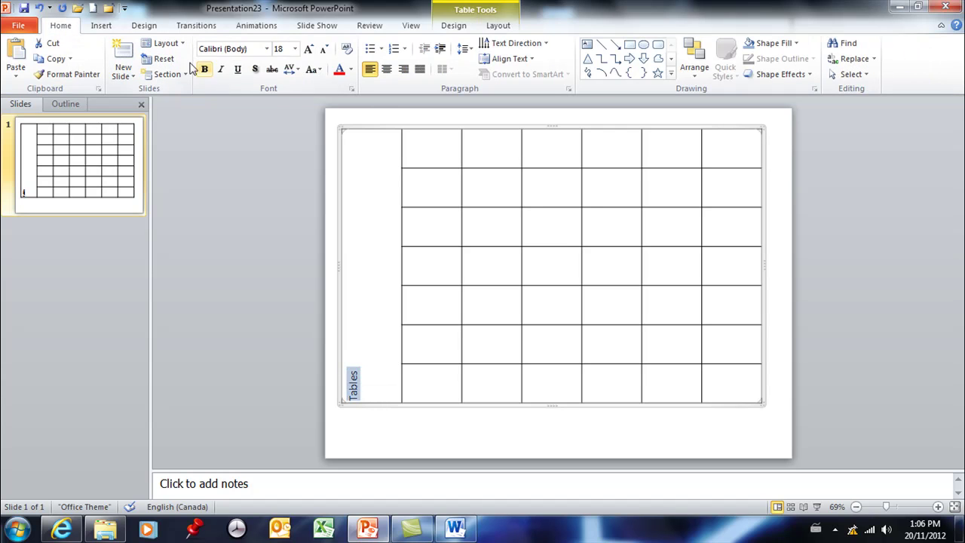
{"action": "left_click", "coordinate": [308, 49]}
{"action": "left_click", "coordinate": [309, 49]}
{"action": "left_click", "coordinate": [308, 49]}
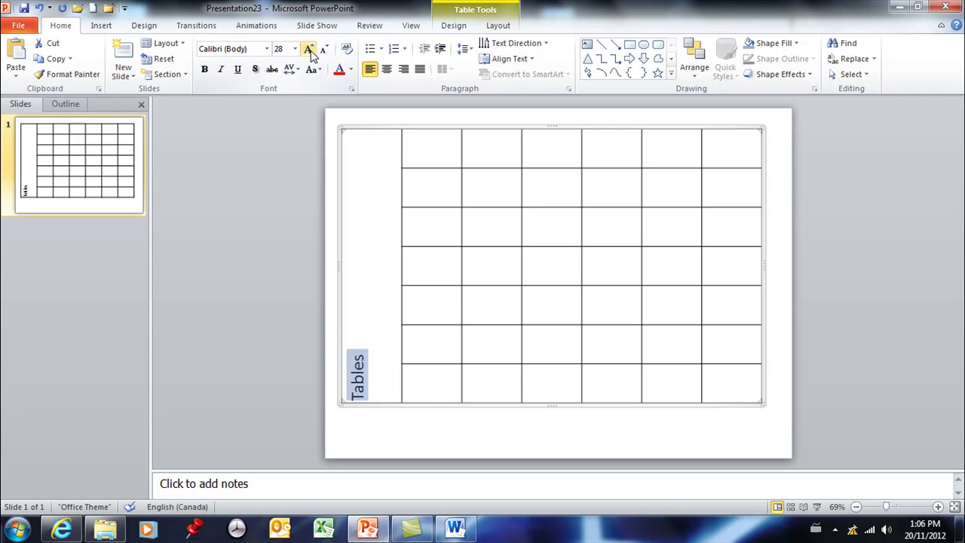
{"action": "left_click", "coordinate": [308, 49]}
{"action": "left_click", "coordinate": [308, 49]}
{"action": "left_click", "coordinate": [308, 49]}
{"action": "left_click", "coordinate": [308, 49]}
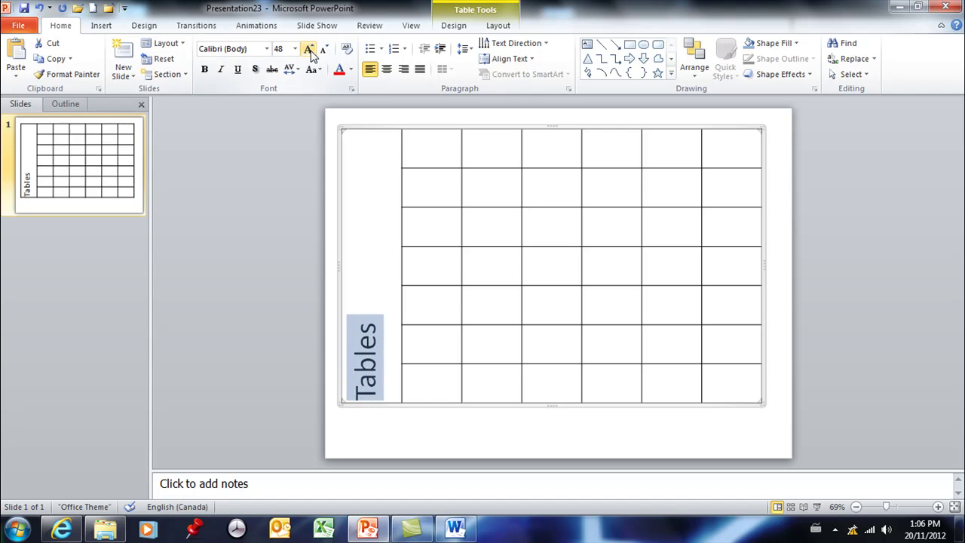
Step: Center the rotated word "Tables" both horizontally and vertically in the merged first-column cell
{"action": "left_click", "coordinate": [456, 26]}
{"action": "left_click", "coordinate": [499, 31]}
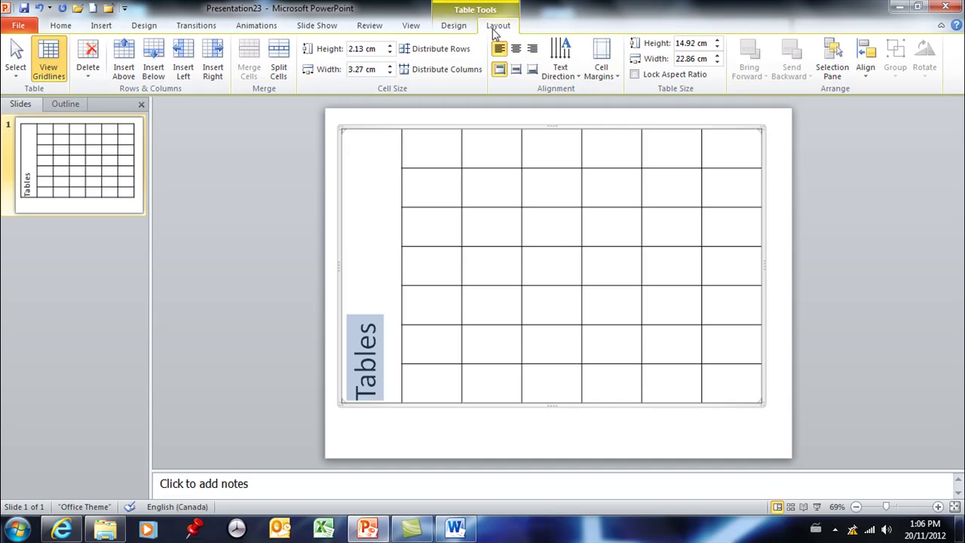
{"action": "left_click", "coordinate": [515, 48]}
{"action": "left_click", "coordinate": [516, 69]}
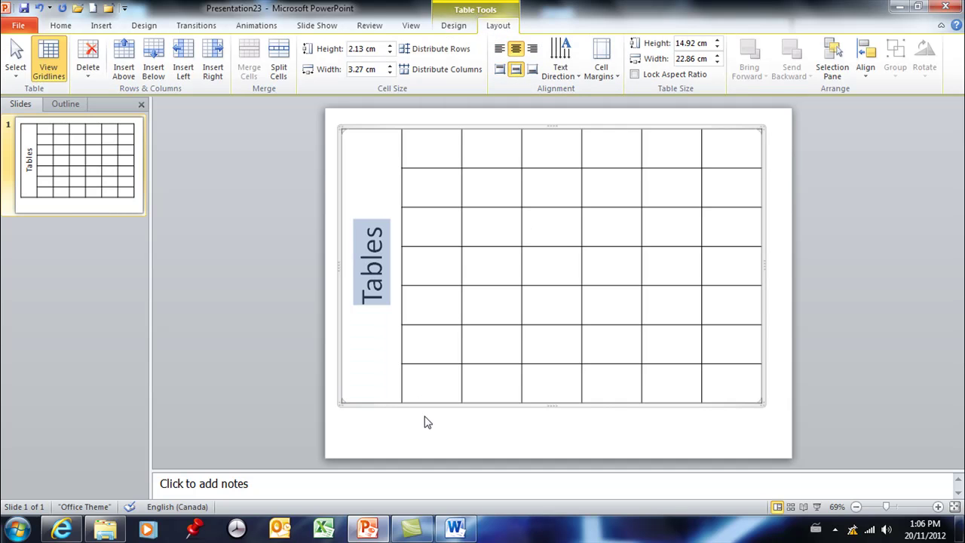
Step: Apply the dark orange table style with a black header row and banded orange rows to the table
{"action": "left_click", "coordinate": [475, 33]}
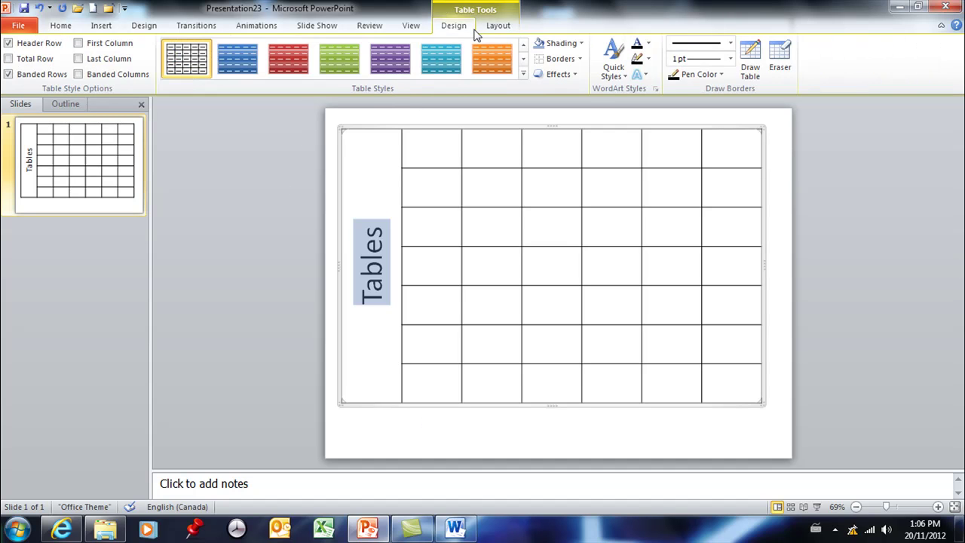
{"action": "left_click", "coordinate": [523, 73]}
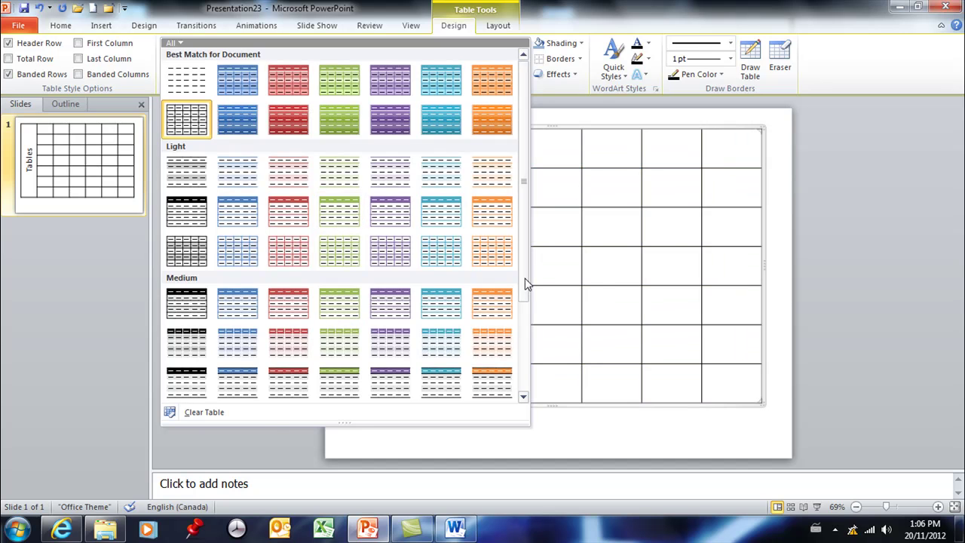
{"action": "left_click_drag", "start_coordinate": [526, 280], "coordinate": [531, 356]}
{"action": "left_click", "coordinate": [495, 361]}
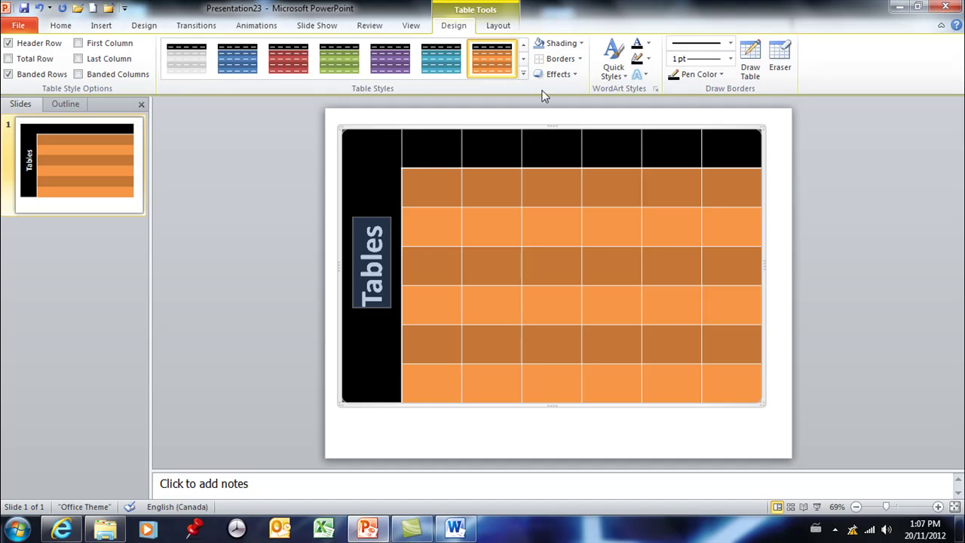
{"action": "left_click", "coordinate": [731, 43]}
{"action": "left_click", "coordinate": [731, 43]}
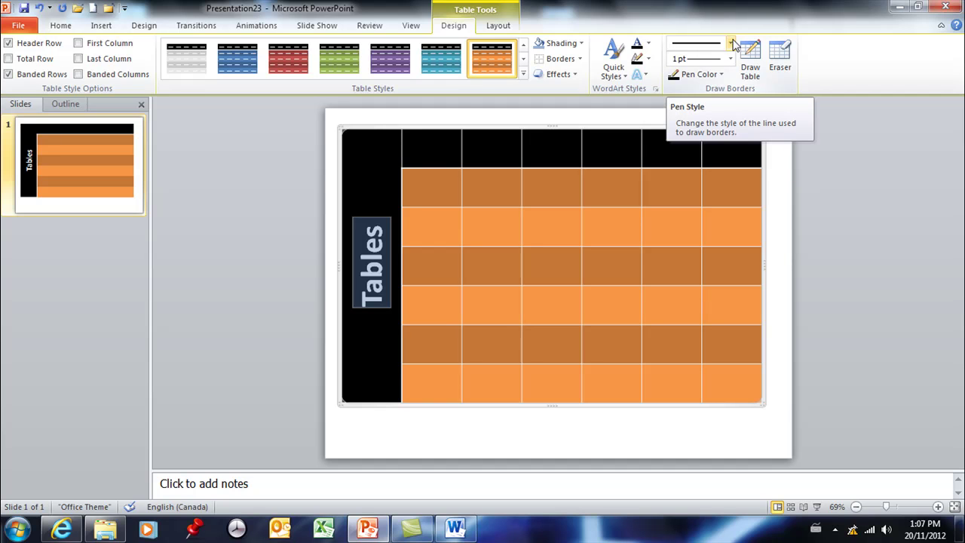
{"action": "left_click", "coordinate": [497, 26]}
{"action": "left_click", "coordinate": [454, 25]}
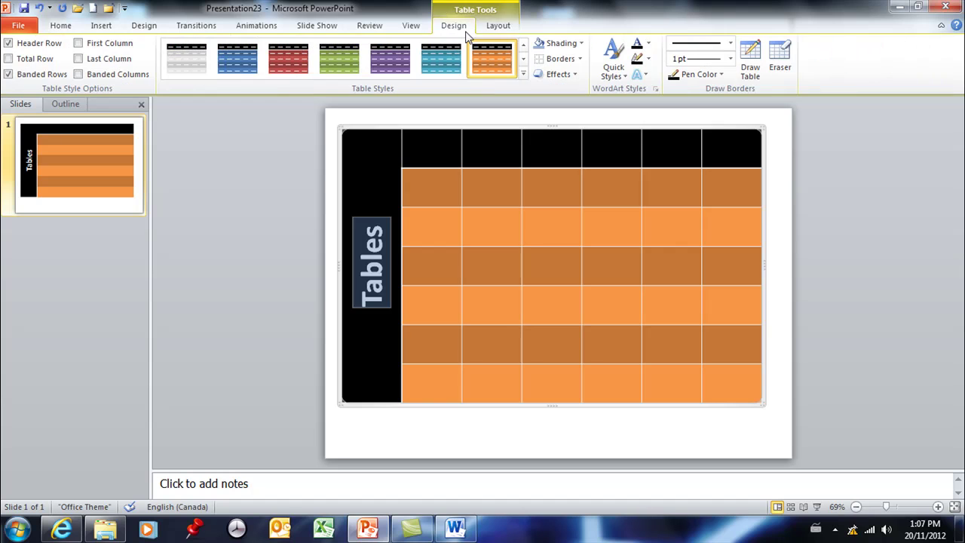